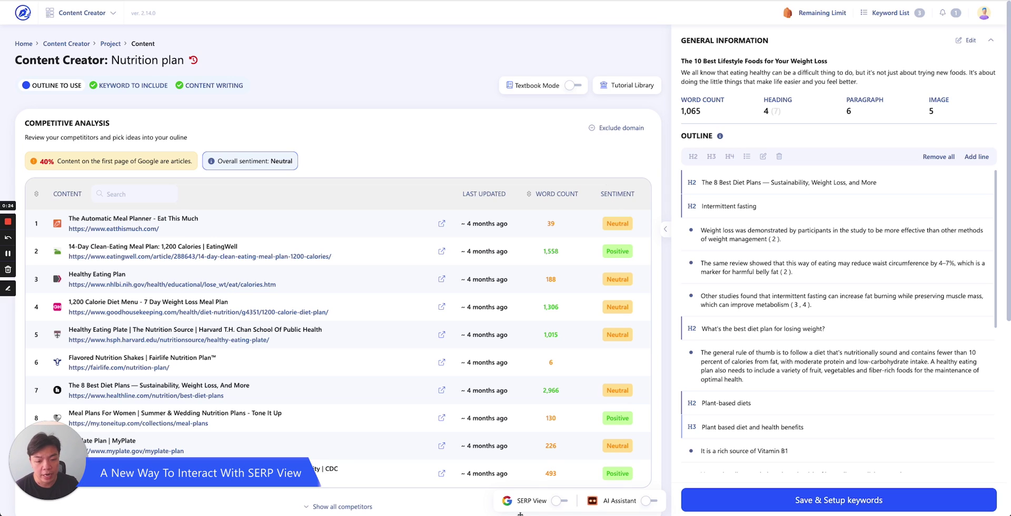
# Turn on SERP View and inspect the AI outline shortcuts for the first paragraph under Plant-based diets, closing the view when done
pyautogui.click(560, 501)
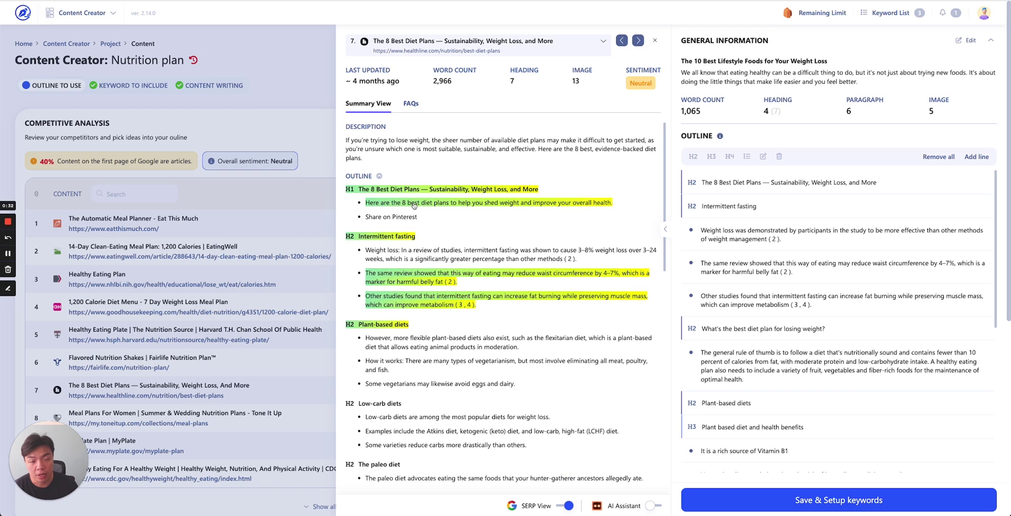
pyautogui.scroll(-10, 781, 323)
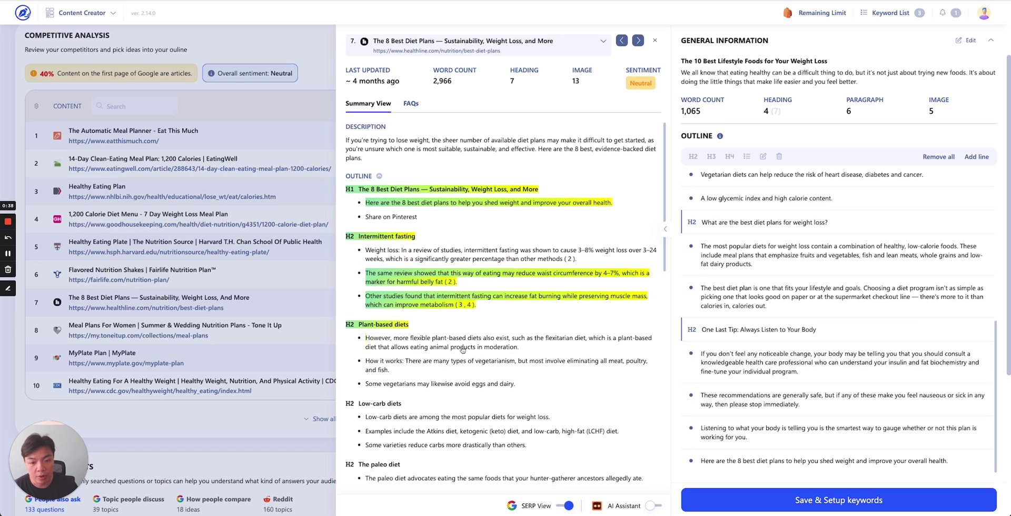
pyautogui.click(440, 345)
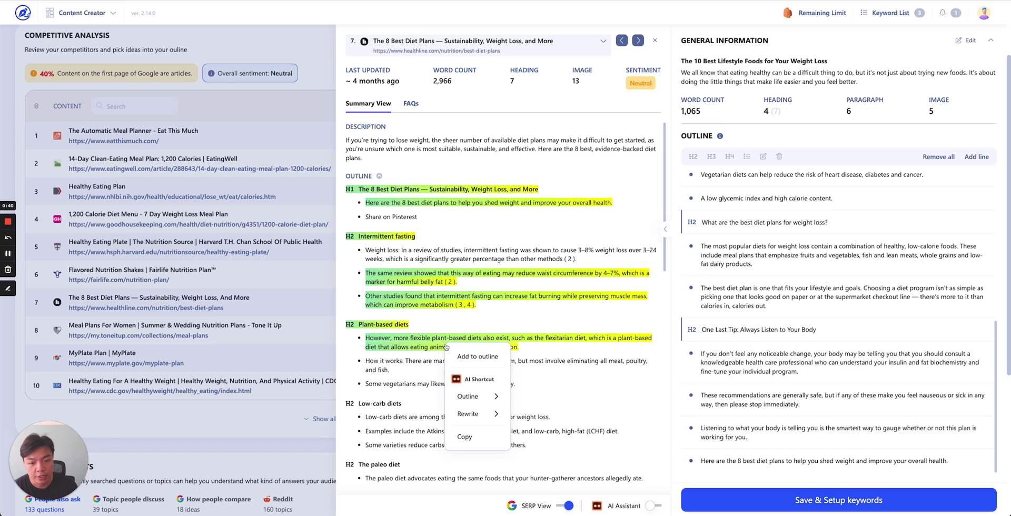
pyautogui.moveTo(481, 402)
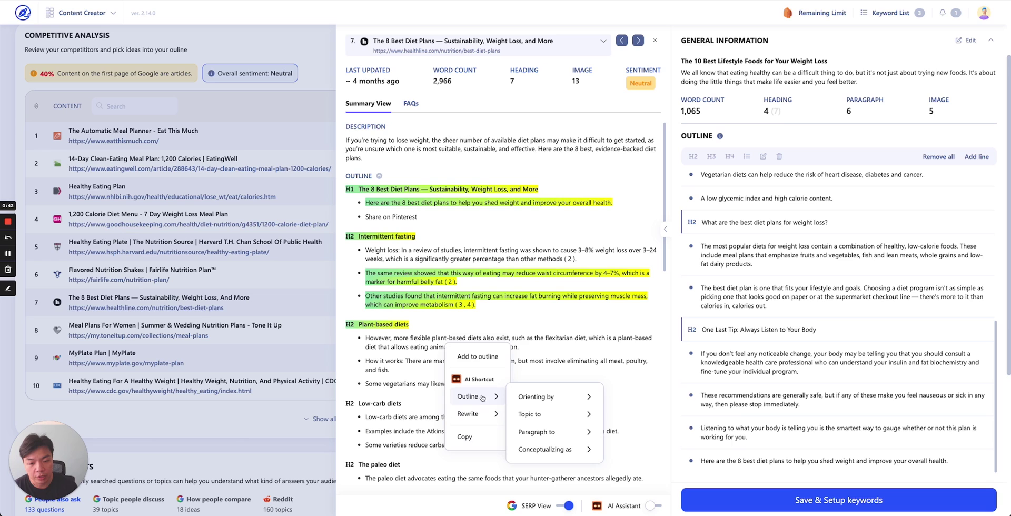
pyautogui.moveTo(566, 422)
pyautogui.moveTo(574, 401)
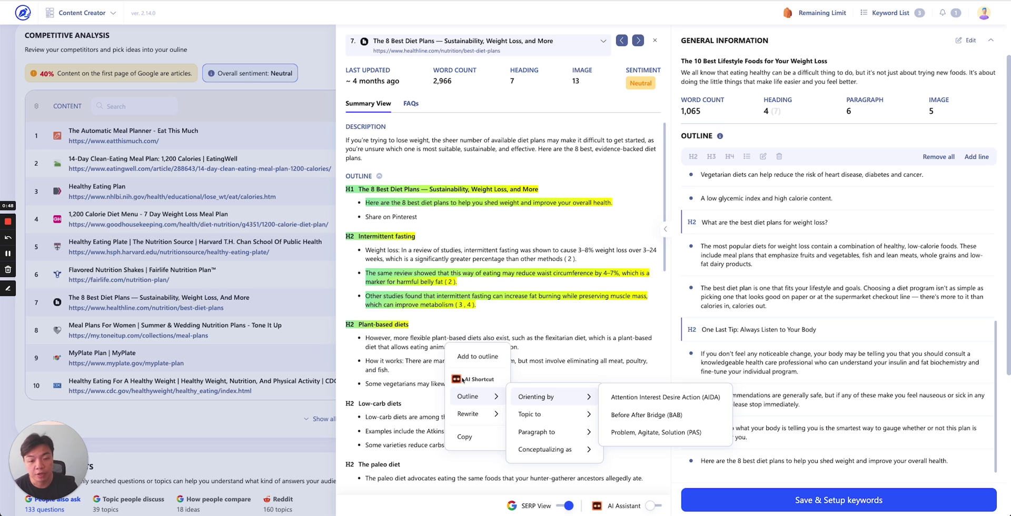
pyautogui.click(418, 351)
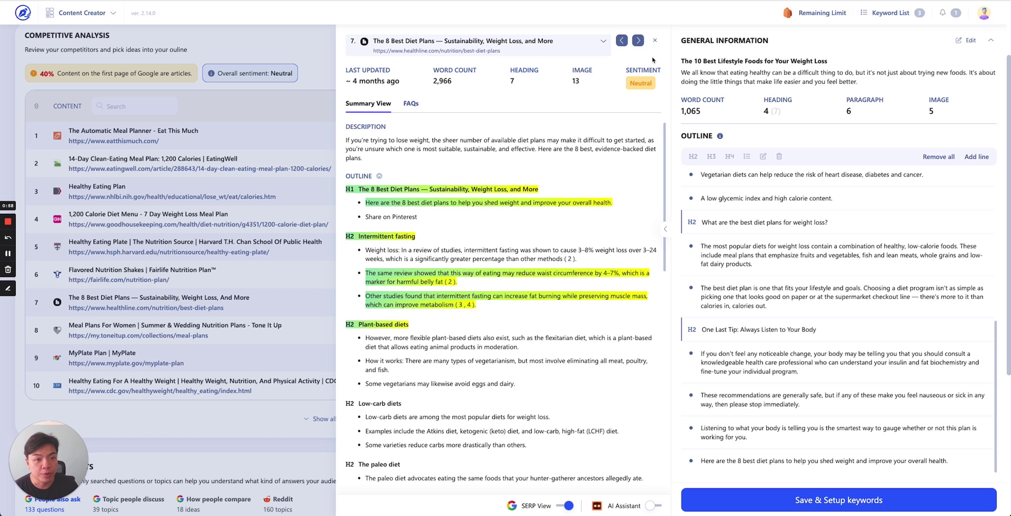
pyautogui.click(655, 40)
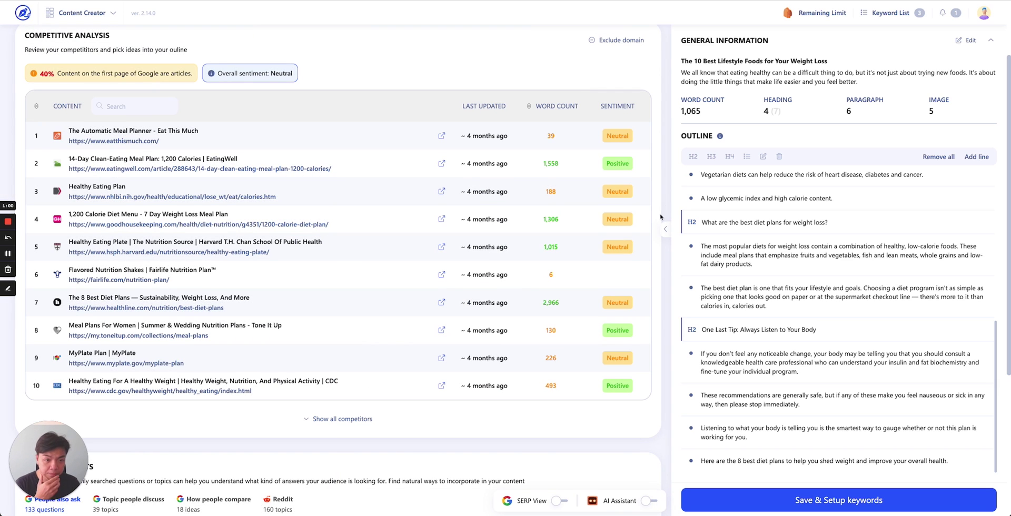
pyautogui.scroll(2, 312, 199)
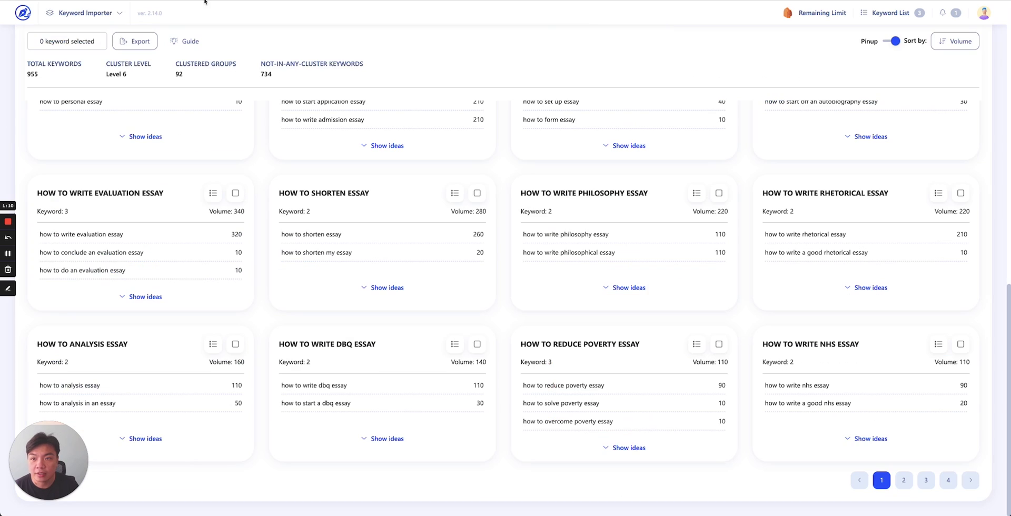
# Switch from Keyword Importer to the Keyword Explorer tool
pyautogui.click(84, 12)
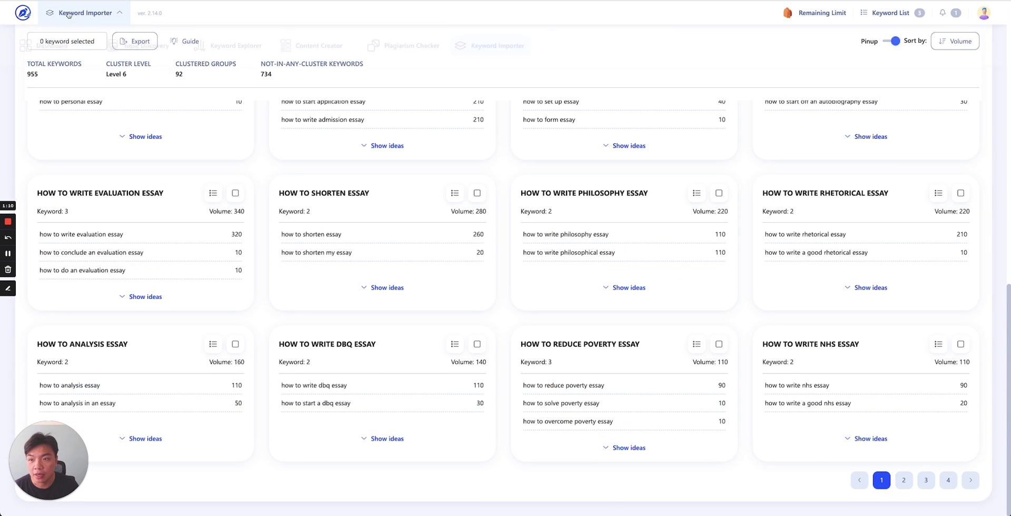
pyautogui.click(236, 45)
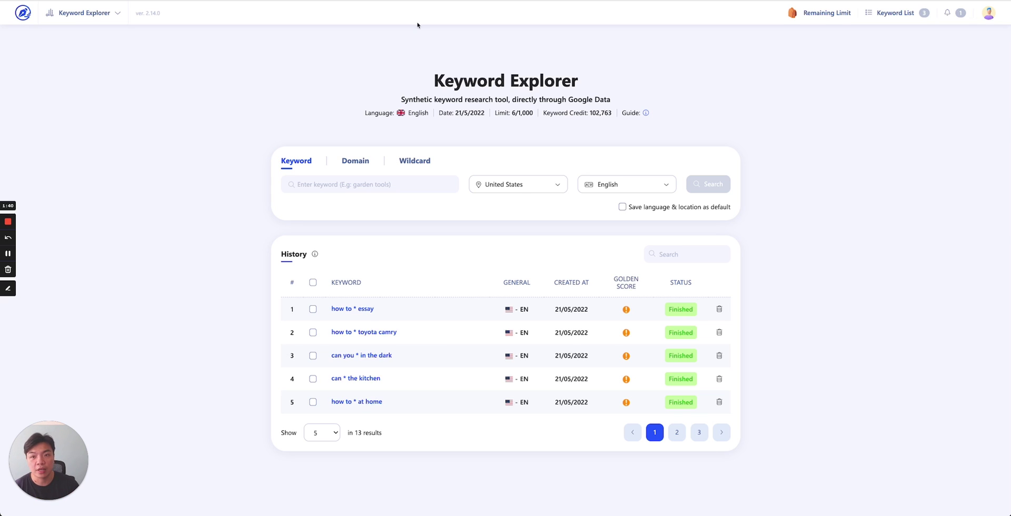
# Check Google's autocomplete suggestions for "how to * toyota camry" in a new browser tab
pyautogui.hotkey('ctrl', 't')
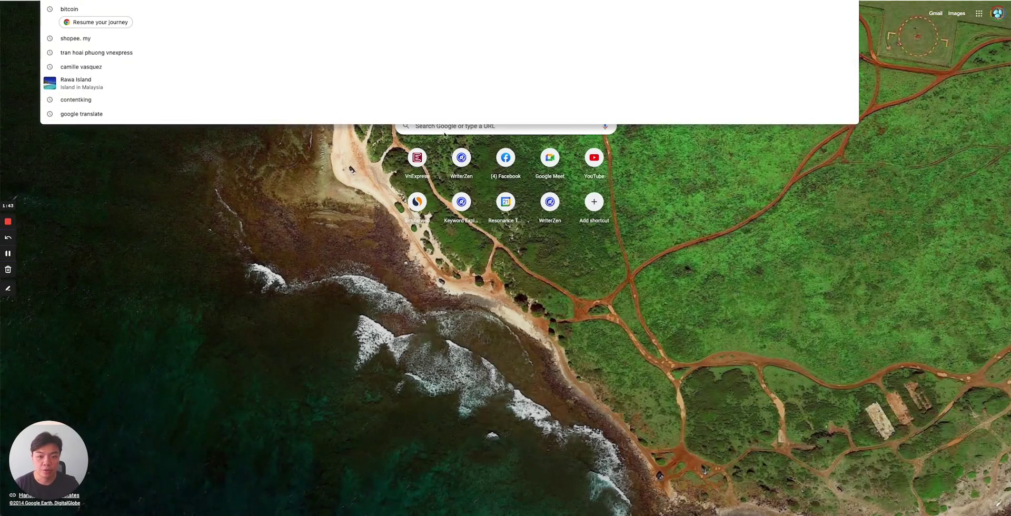
pyautogui.click(458, 126)
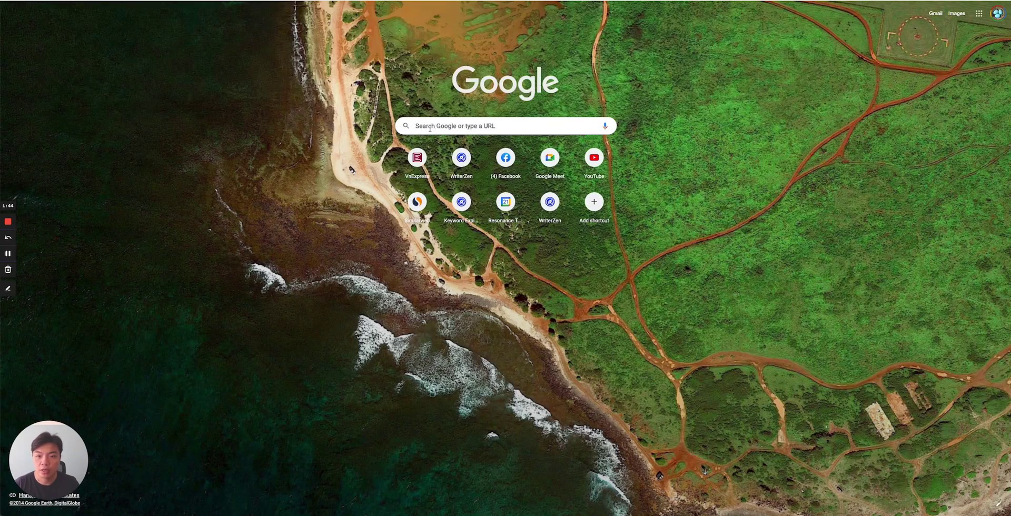
pyautogui.write('how ')
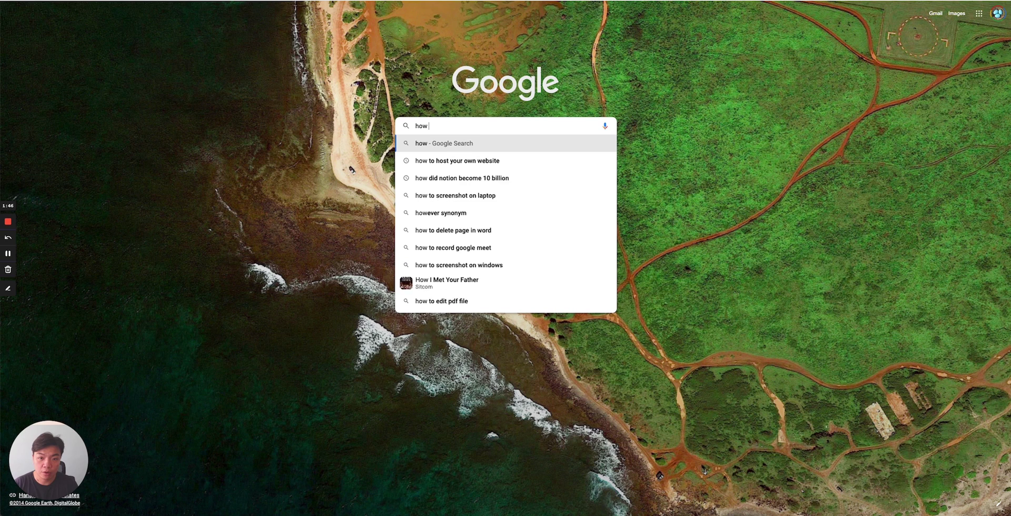
pyautogui.write('to * ')
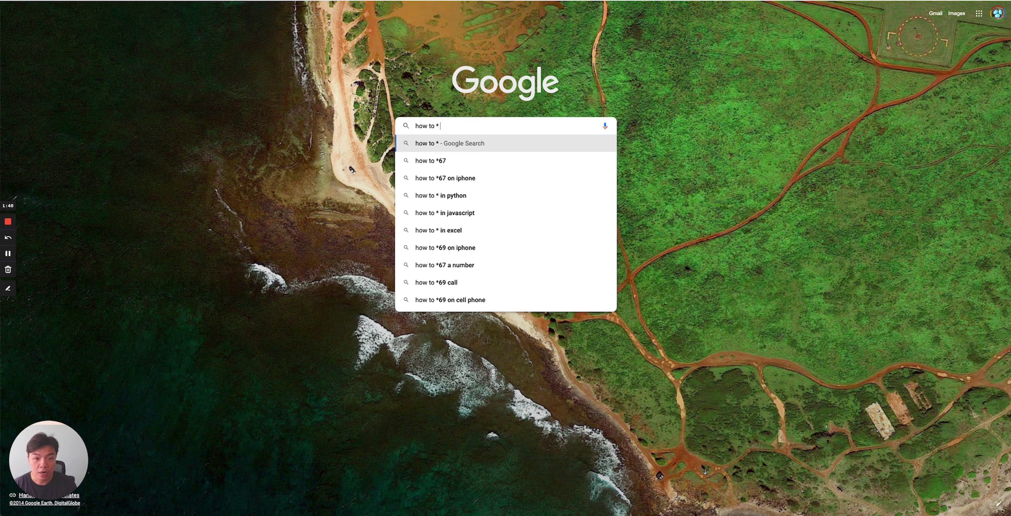
pyautogui.write('toyota')
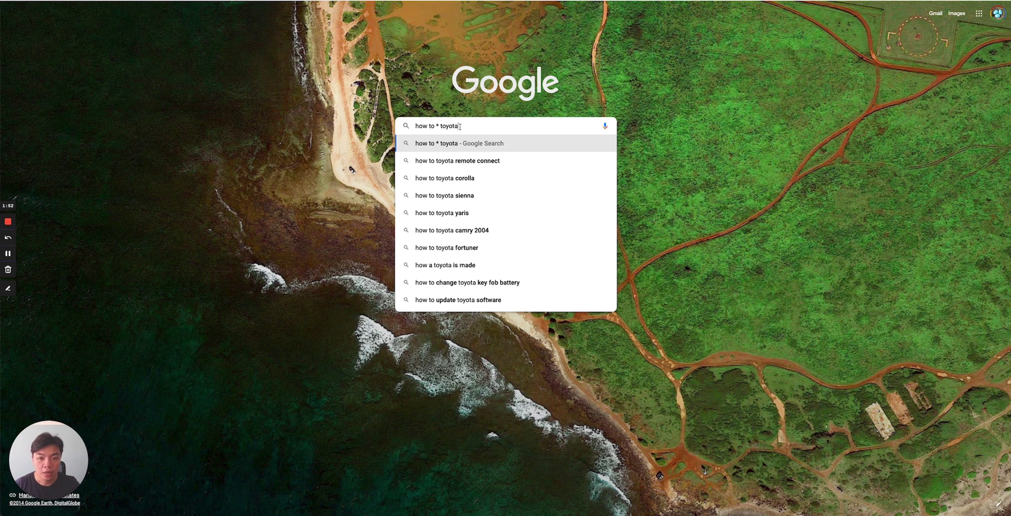
pyautogui.write(' camry')
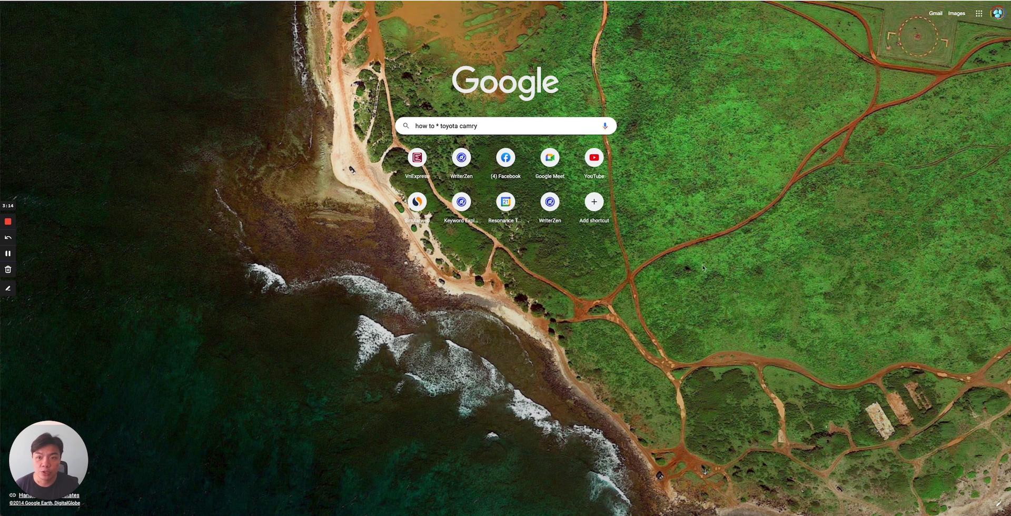
# Return to Keyword Explorer and run a Wildcard search for "how to * toyota camry"
pyautogui.hotkey('ctrl', 'Tab')
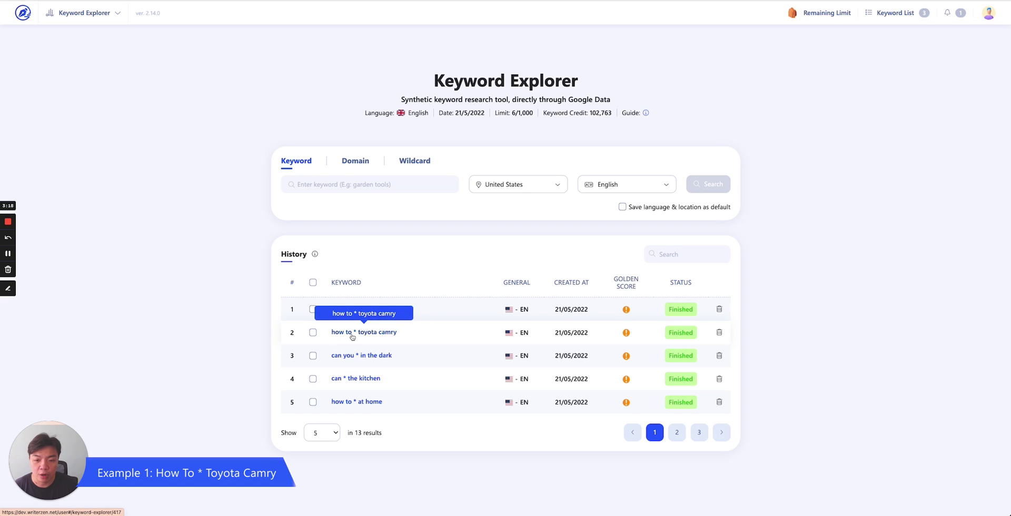
pyautogui.click(332, 185)
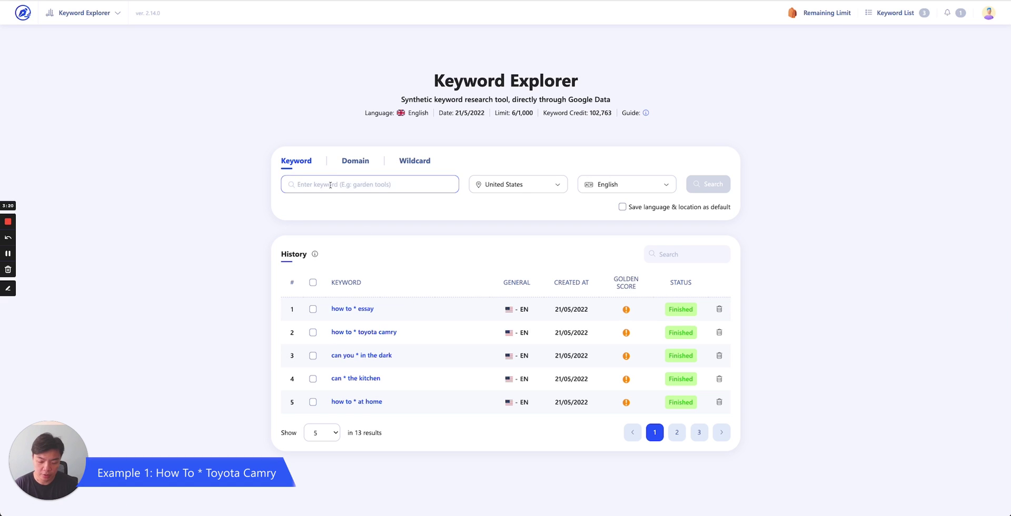
pyautogui.click(415, 160)
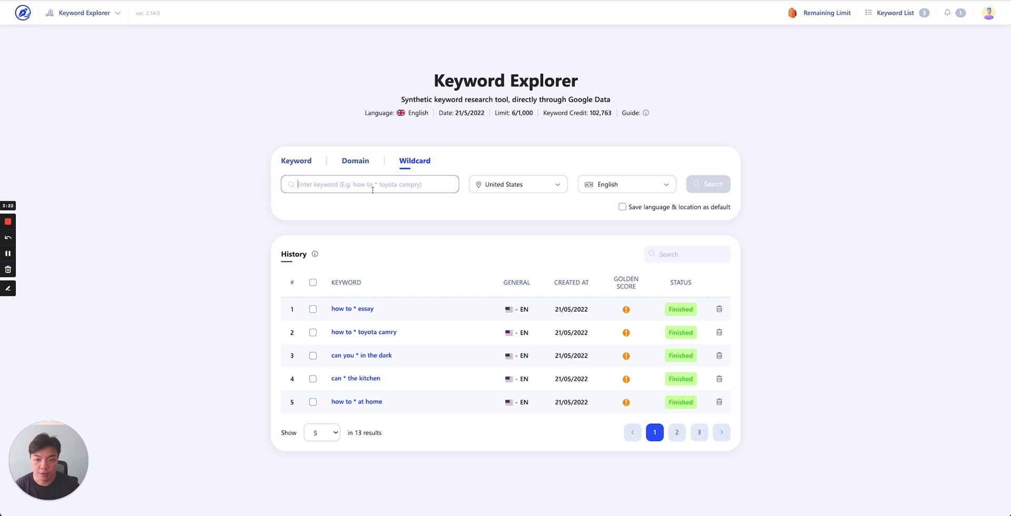
pyautogui.write('how to')
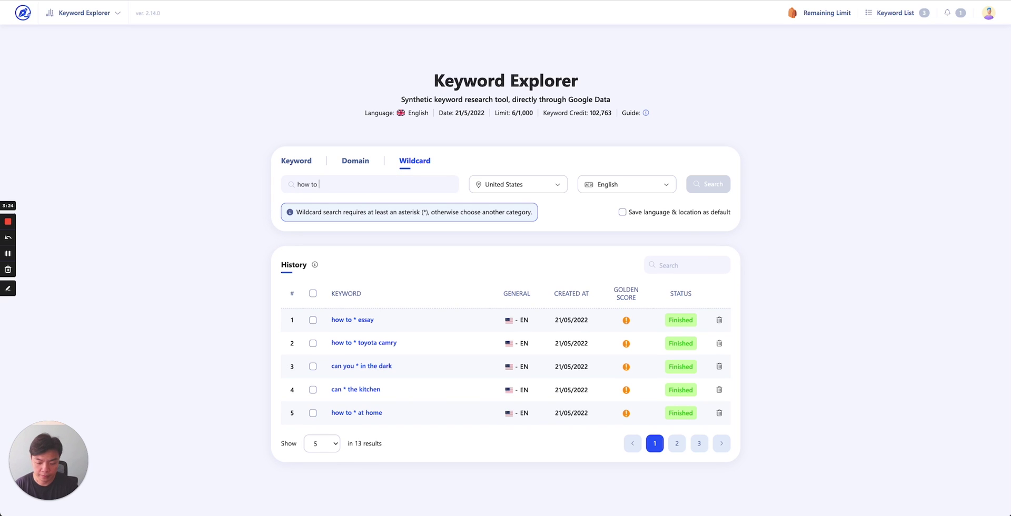
pyautogui.write(' * ')
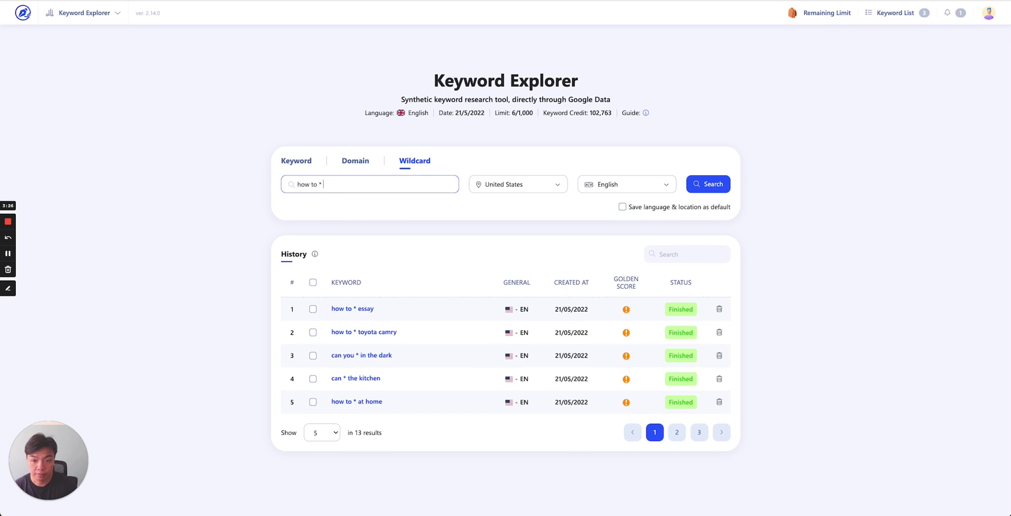
pyautogui.write('toyota camry')
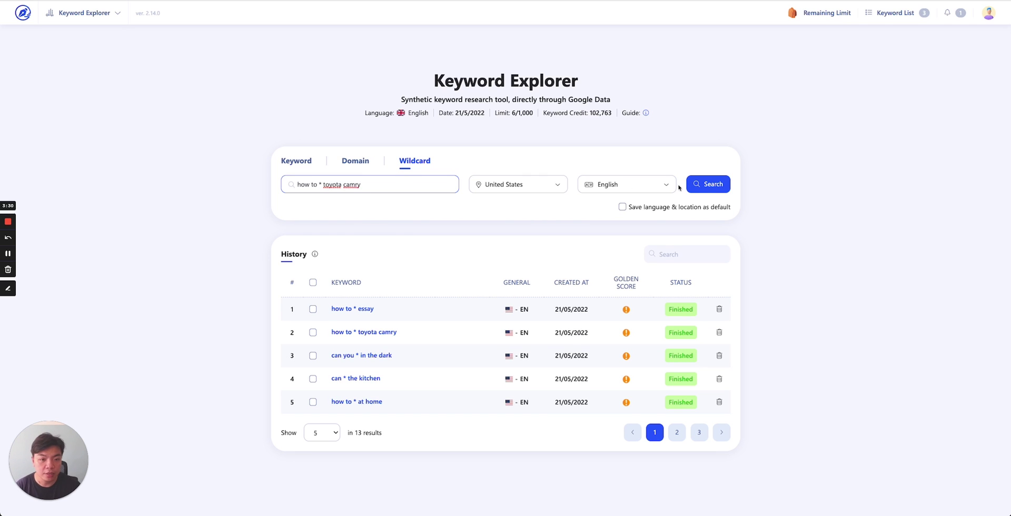
pyautogui.click(706, 184)
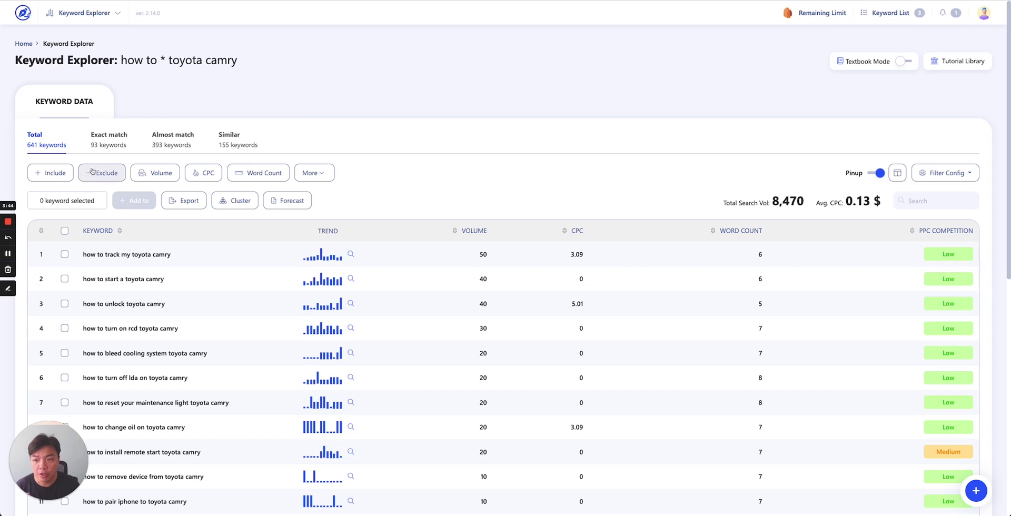
# Filter the keyword data to Exact match and review the listed Toyota Camry keywords
pyautogui.click(116, 146)
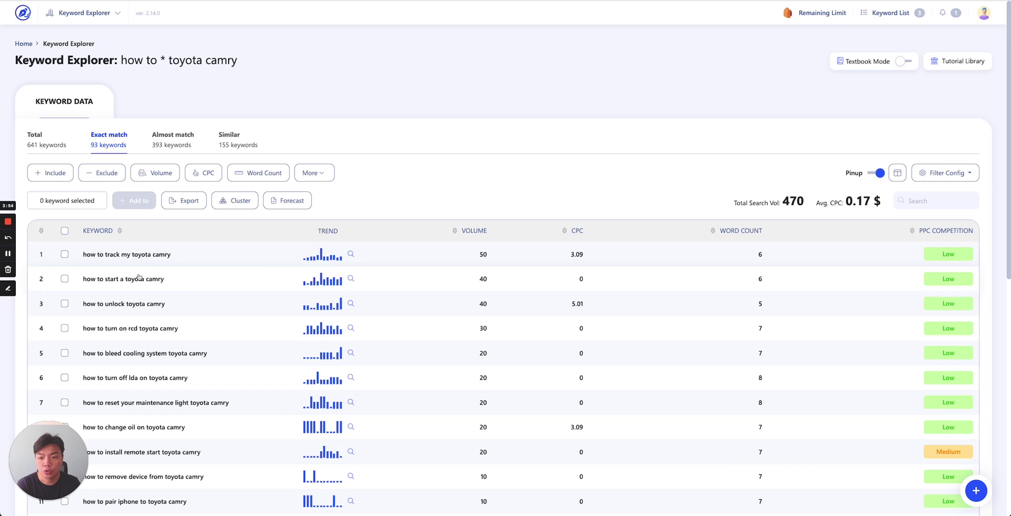
pyautogui.scroll(-2, 105, 253)
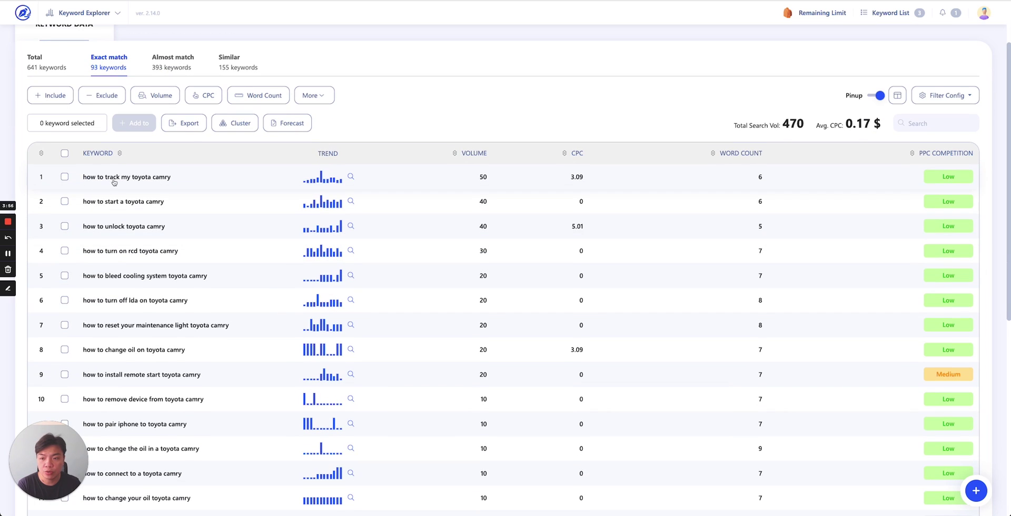
pyautogui.scroll(-1, 110, 185)
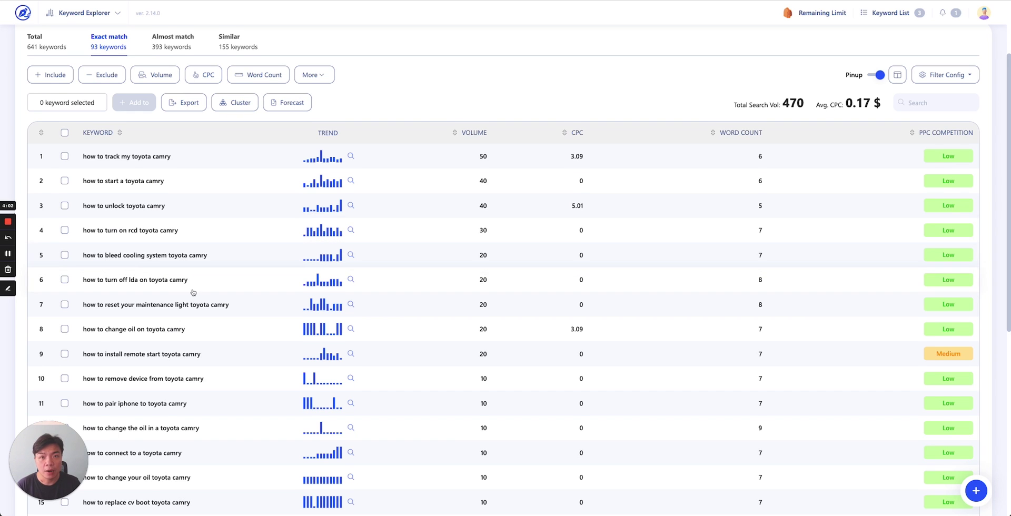
pyautogui.scroll(5, 155, 270)
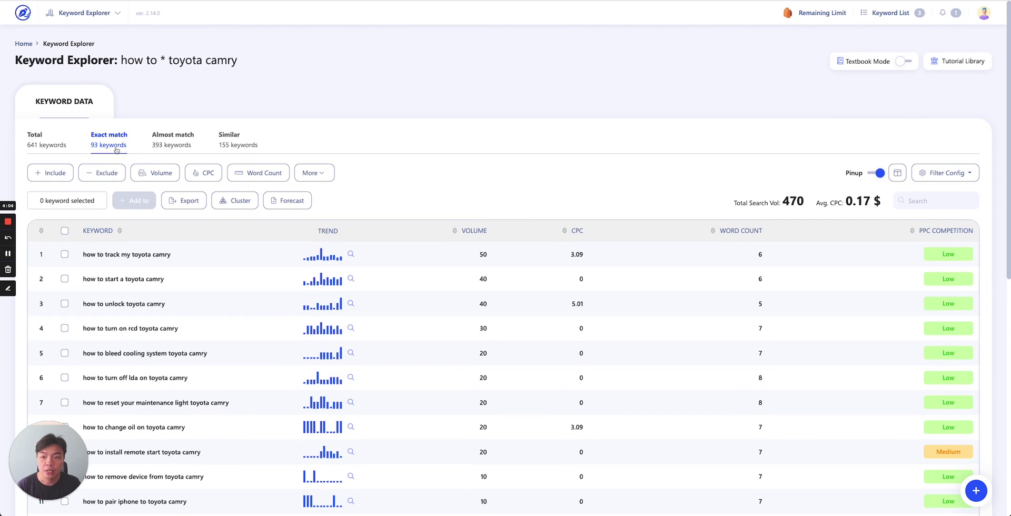
# Display the Almost match keywords and examine how their wording differs from the wildcard phrase
pyautogui.click(163, 149)
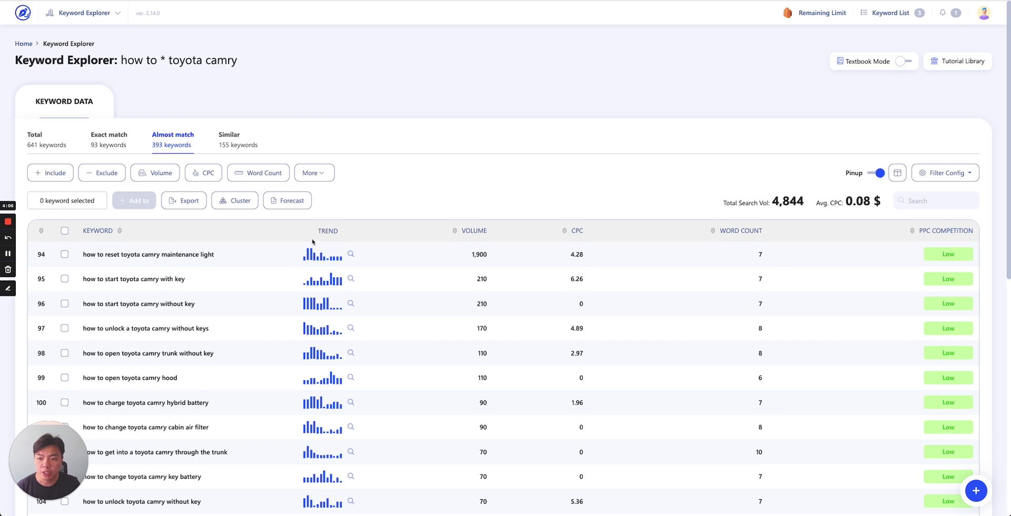
pyautogui.scroll(-1, 107, 251)
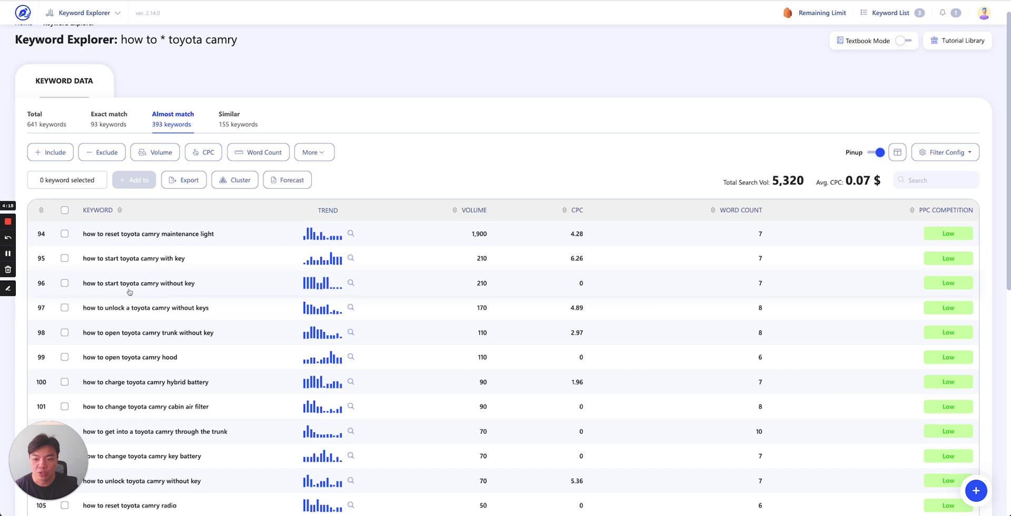
pyautogui.scroll(-3, 164, 295)
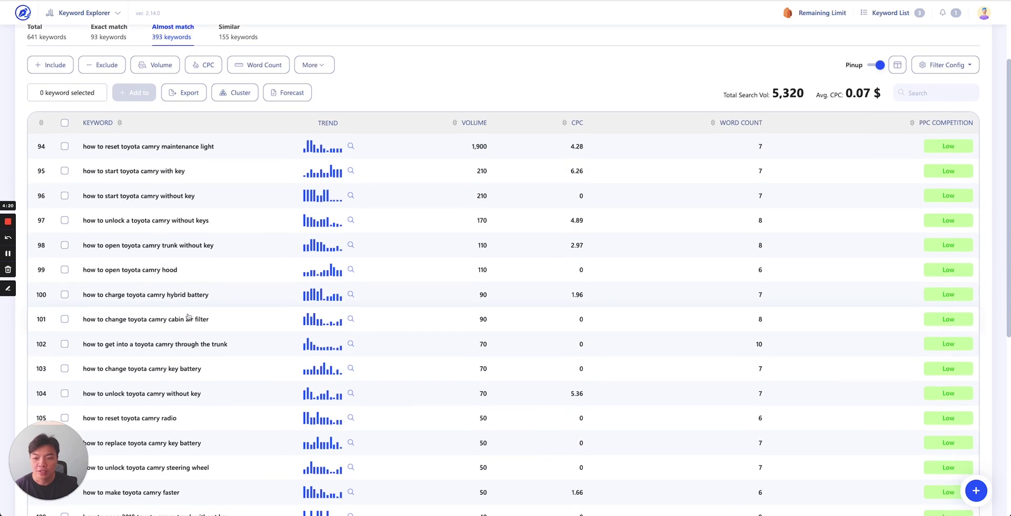
pyautogui.scroll(-3, 156, 329)
pyautogui.scroll(6, 156, 376)
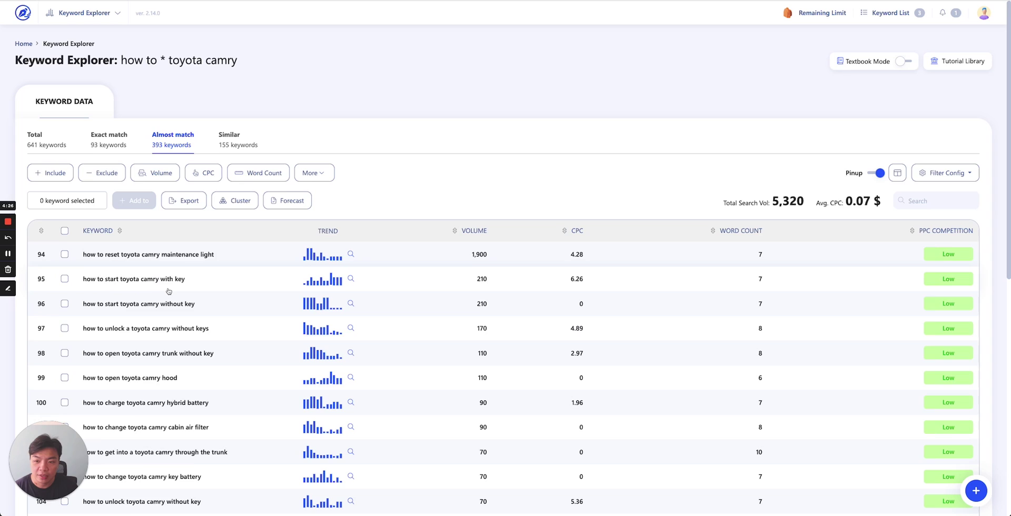
pyautogui.scroll(-1, 169, 291)
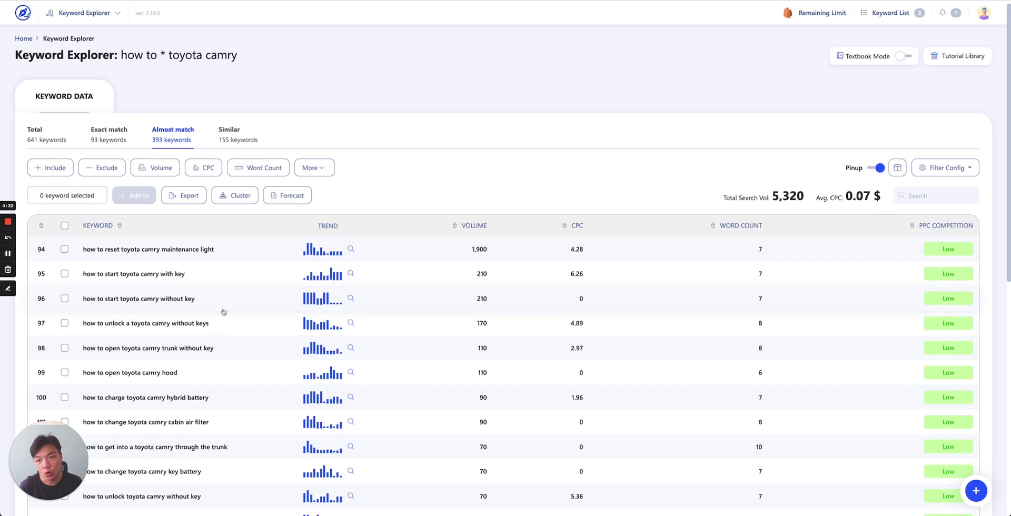
pyautogui.scroll(-3, 208, 314)
pyautogui.scroll(-3, 208, 315)
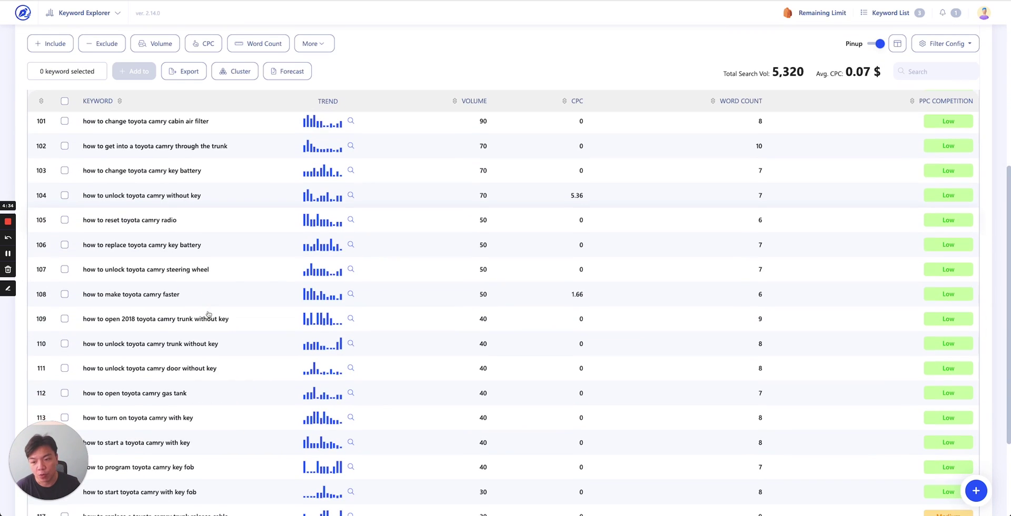
pyautogui.scroll(6, 208, 314)
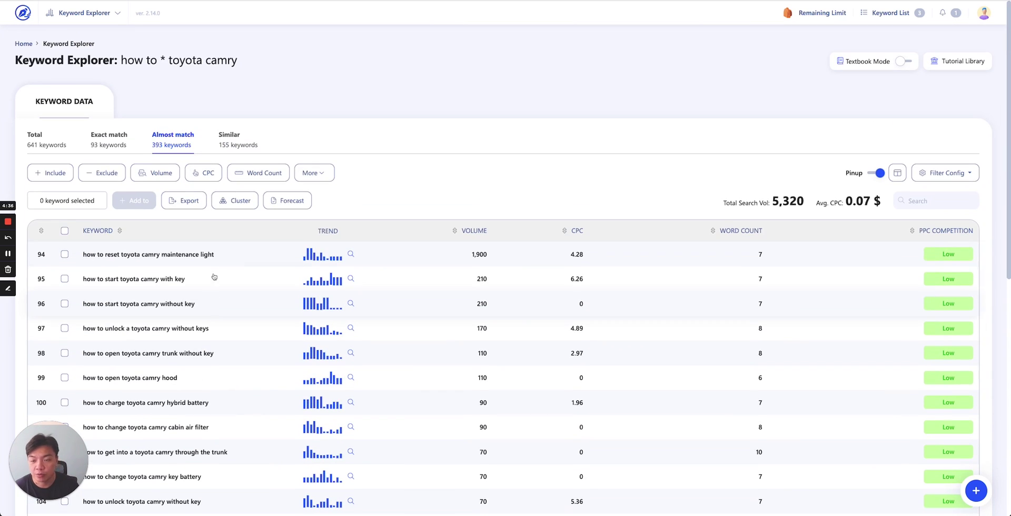
# Display the Similar keywords for the wildcard phrase and review the listed Toyota Camry questions and topics
pyautogui.click(232, 143)
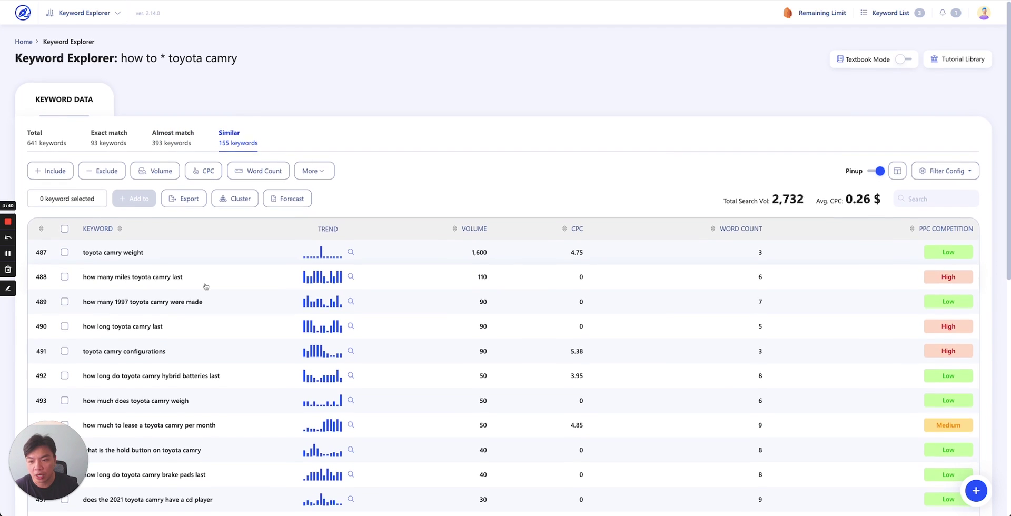
pyautogui.scroll(-1, 202, 293)
pyautogui.scroll(-2, 202, 294)
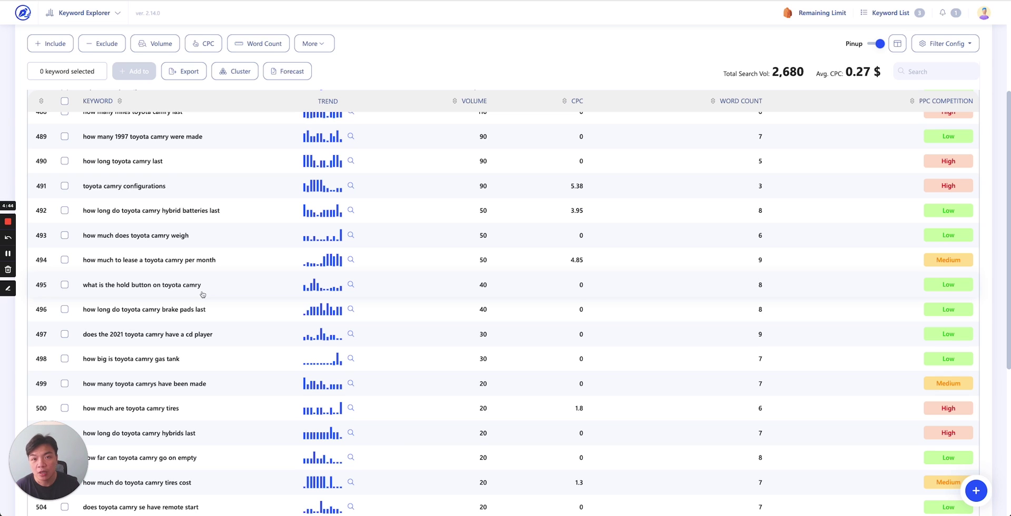
pyautogui.scroll(-1, 202, 294)
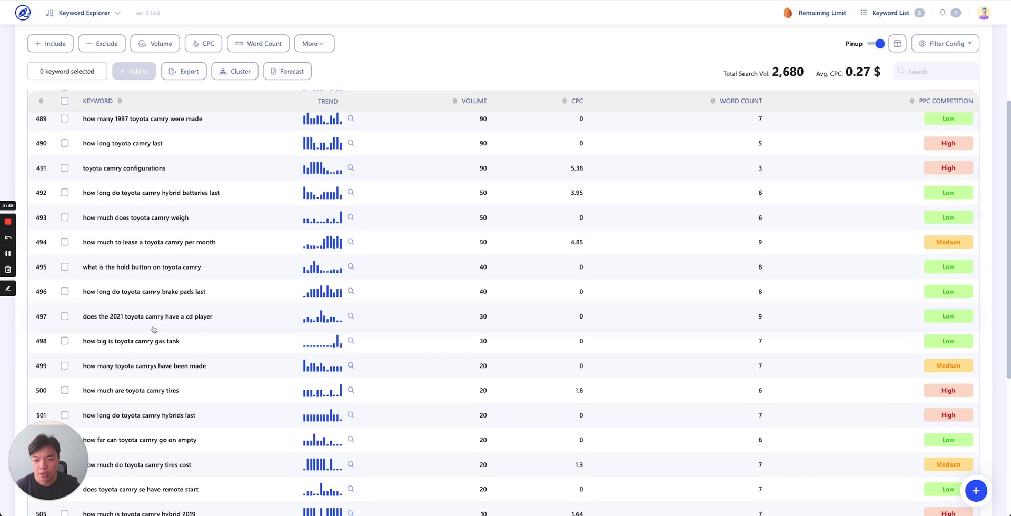
pyautogui.scroll(-1, 134, 355)
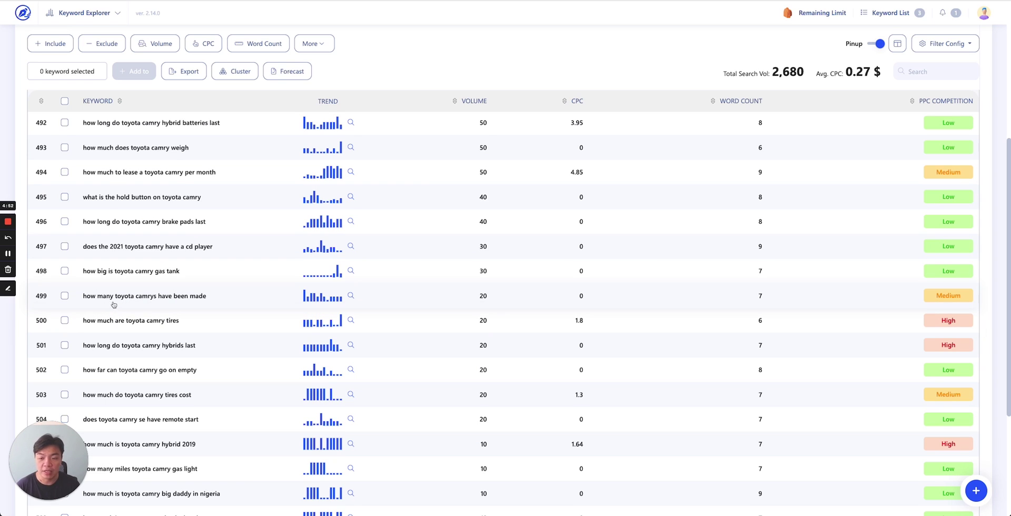
pyautogui.scroll(-4, 153, 307)
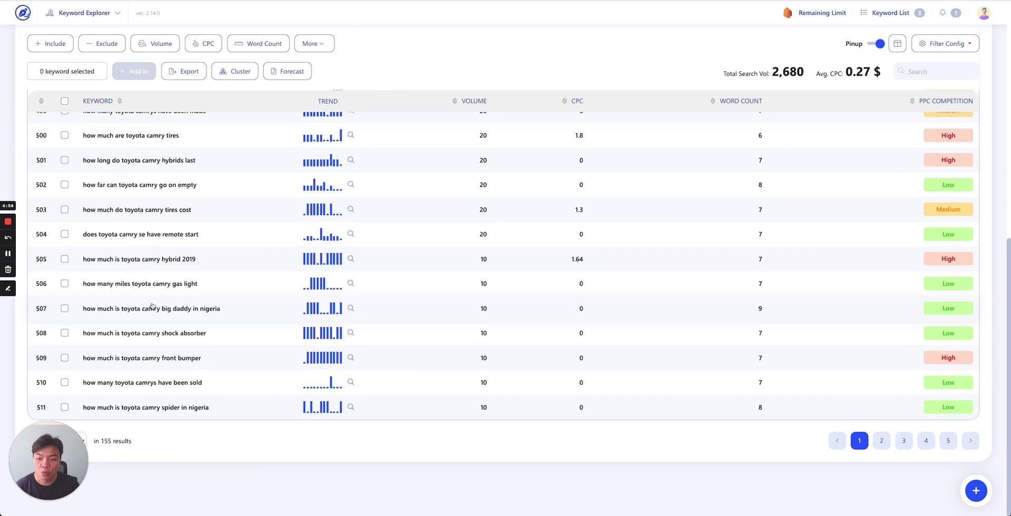
pyautogui.scroll(8, 154, 308)
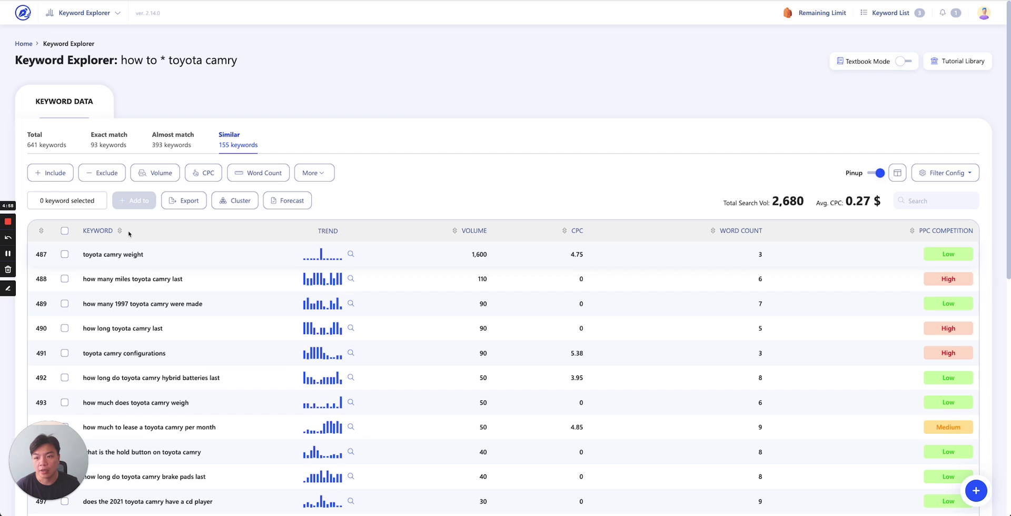
# Select all keywords in the Total group and inspect the cluster project settings for the selection without creating a project
pyautogui.click(122, 150)
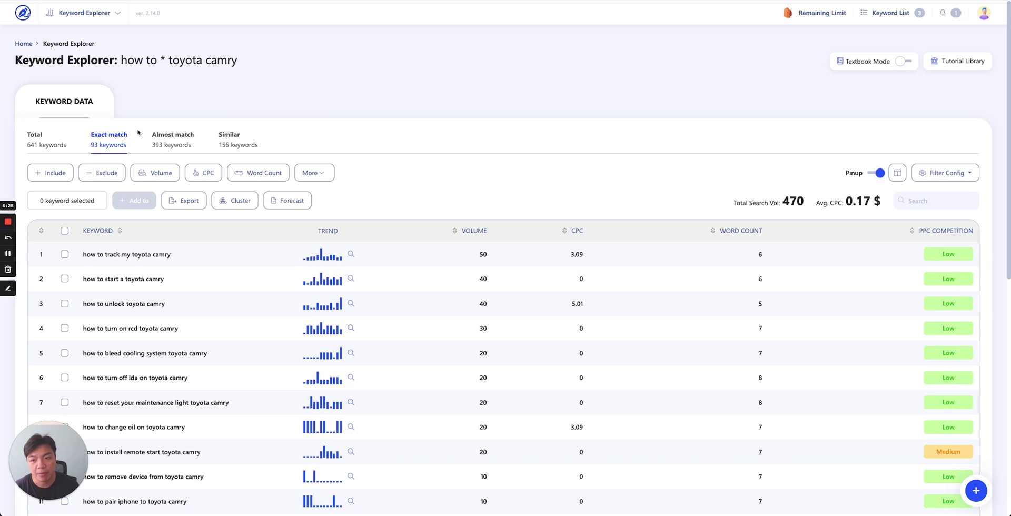
pyautogui.click(45, 148)
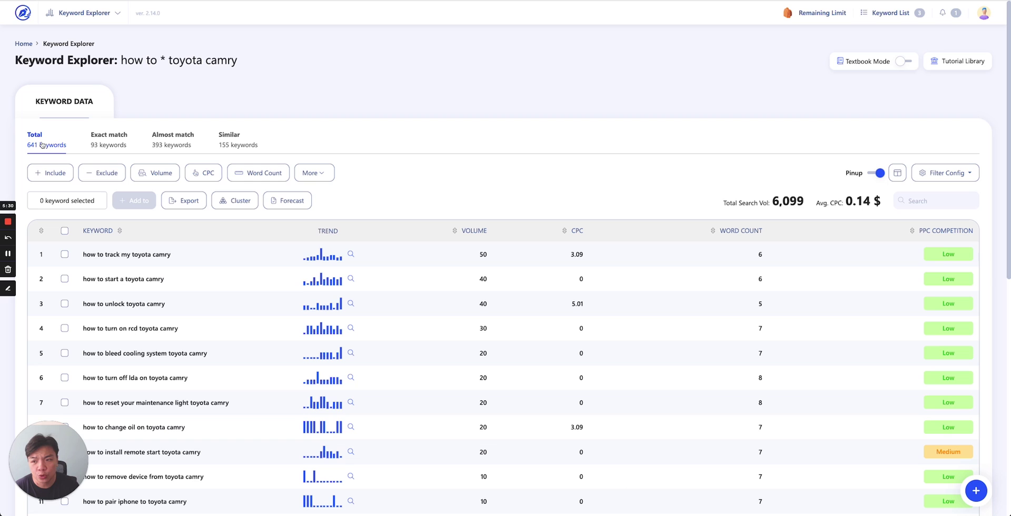
pyautogui.click(64, 231)
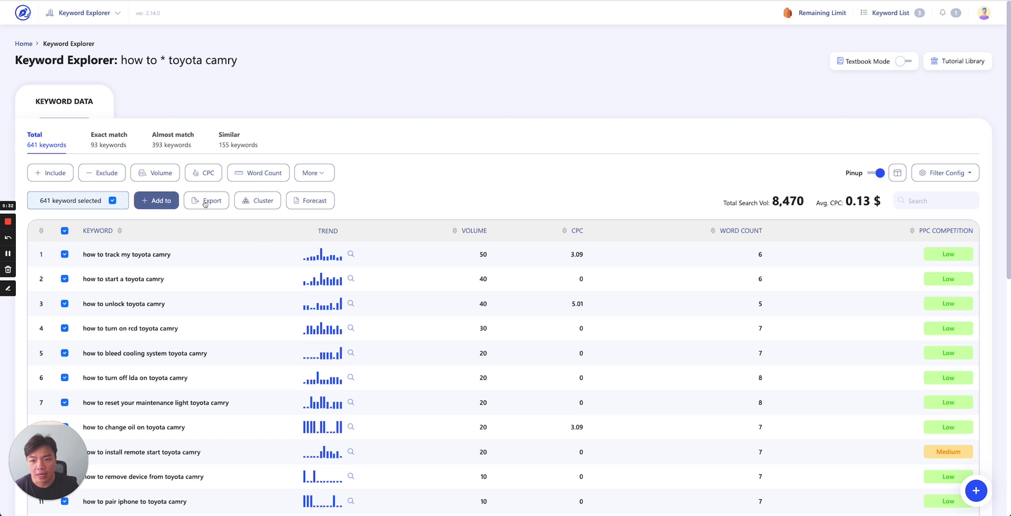
pyautogui.click(251, 206)
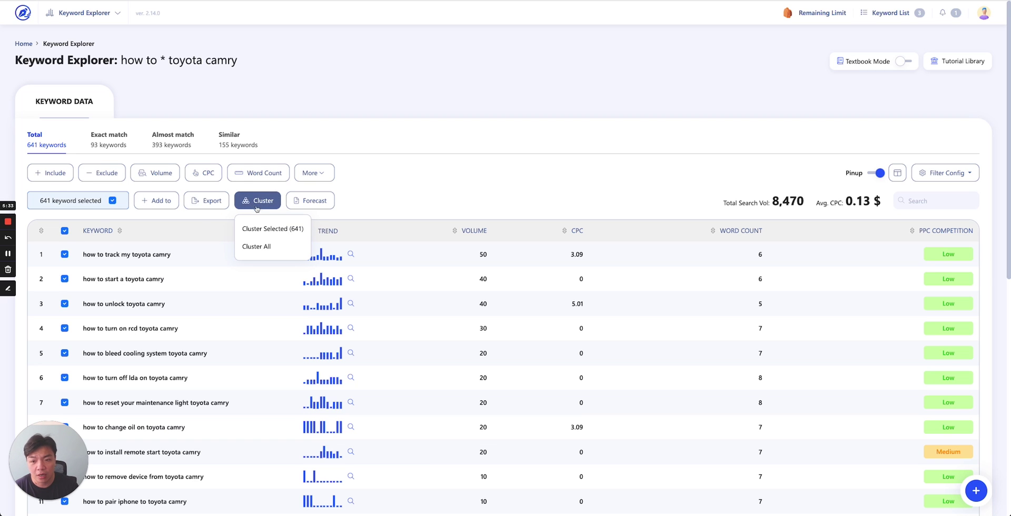
pyautogui.click(285, 230)
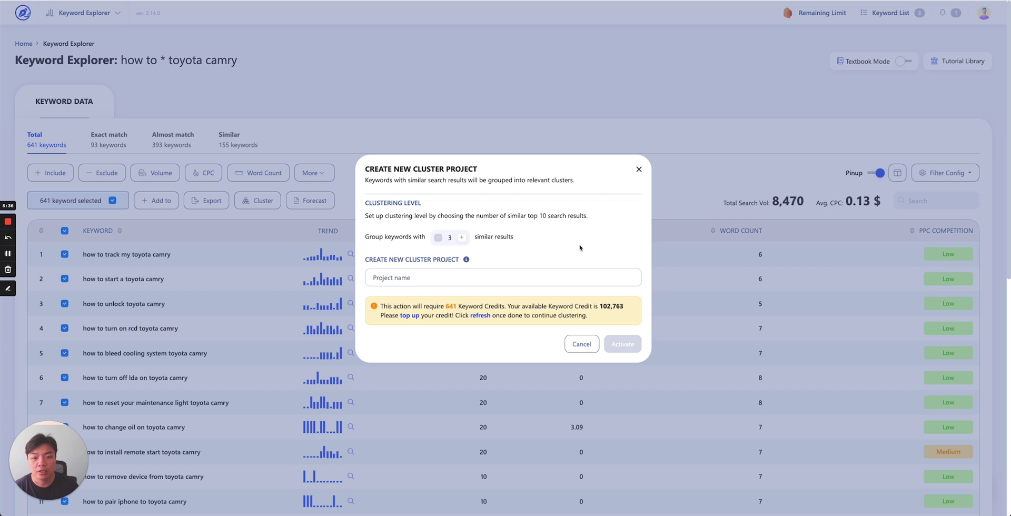
pyautogui.click(587, 348)
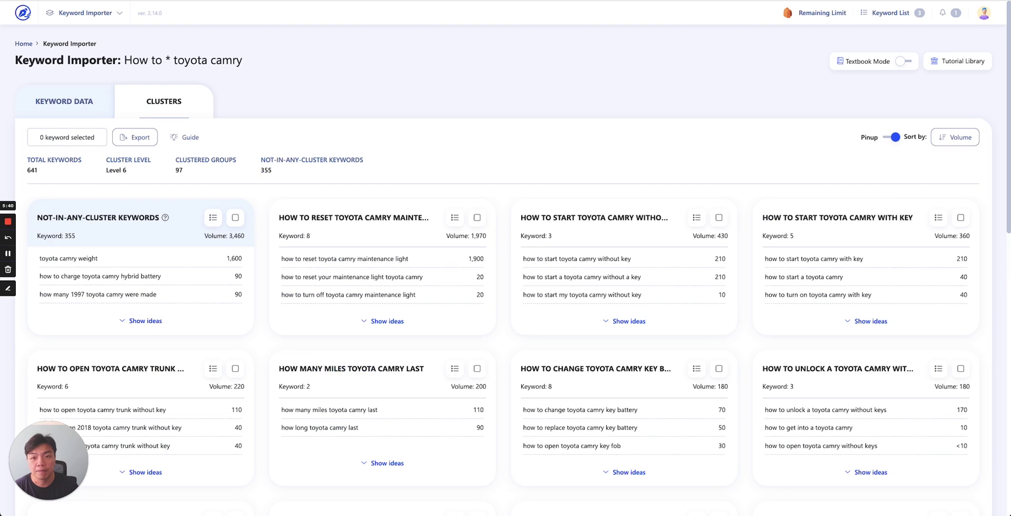
# In the Keyword Importer project "How to * toyota camry", select all keywords to check their count and clear the selection
pyautogui.click(72, 116)
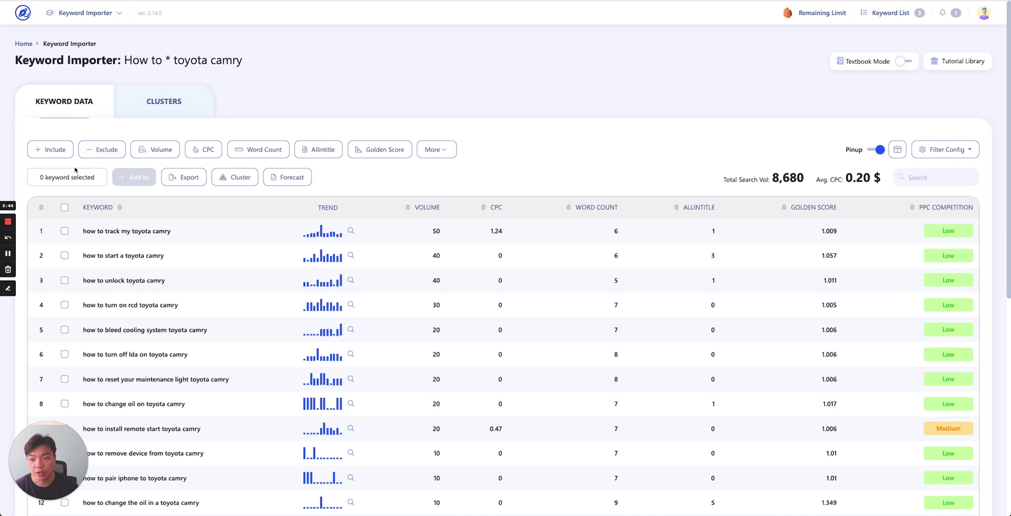
pyautogui.click(64, 208)
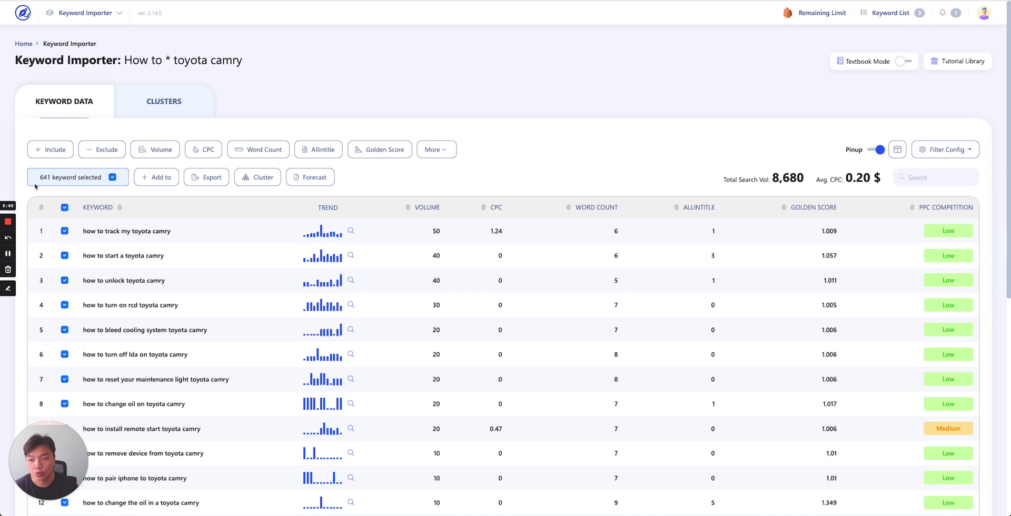
pyautogui.click(66, 210)
# Display the project's clusters and examine how the Toyota Camry keywords are grouped, with their keyword counts and volumes
pyautogui.click(136, 113)
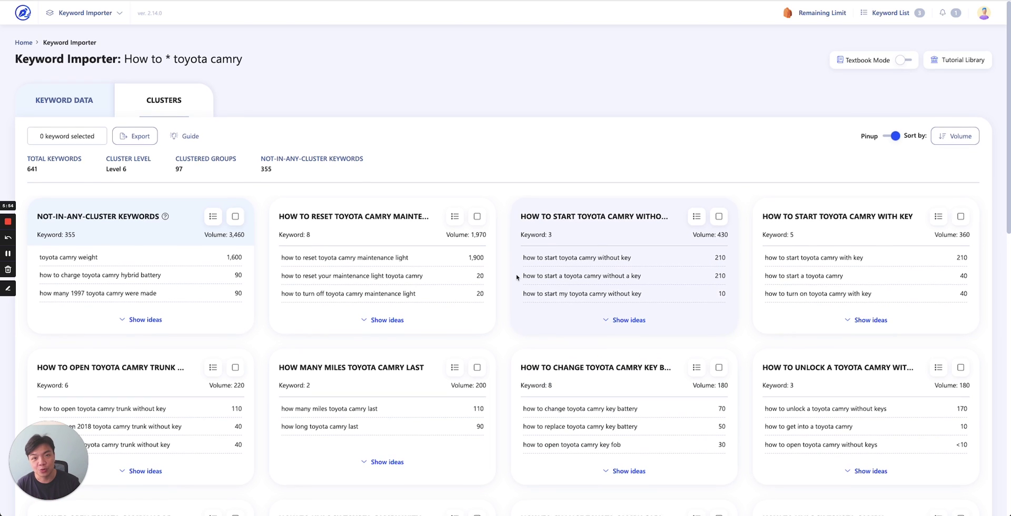
pyautogui.scroll(-3, 517, 277)
pyautogui.scroll(2, 512, 265)
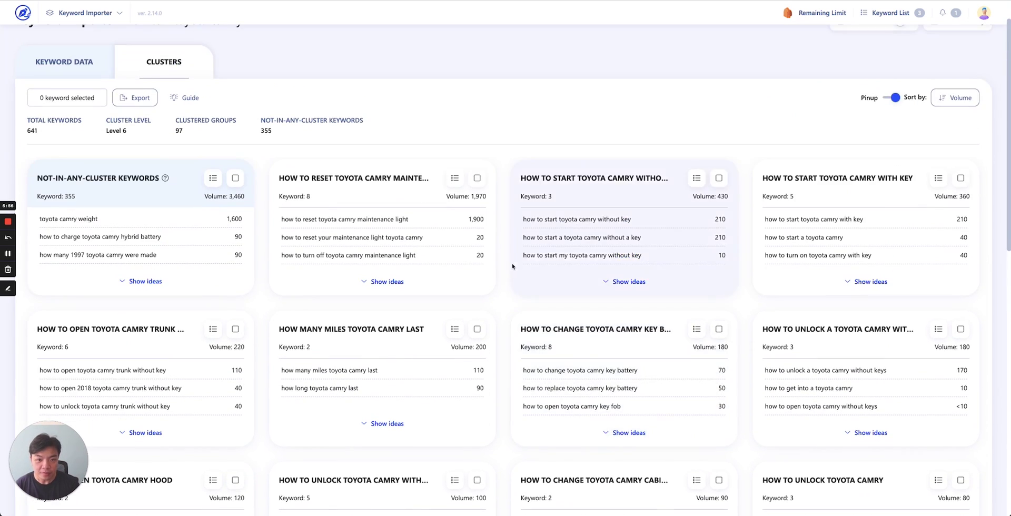
pyautogui.scroll(-1, 501, 288)
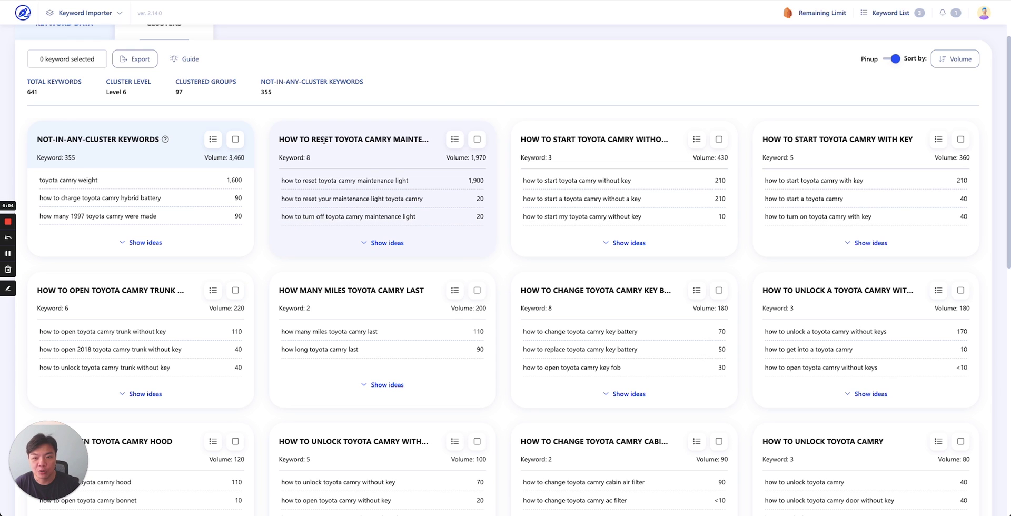
pyautogui.scroll(-1, 393, 180)
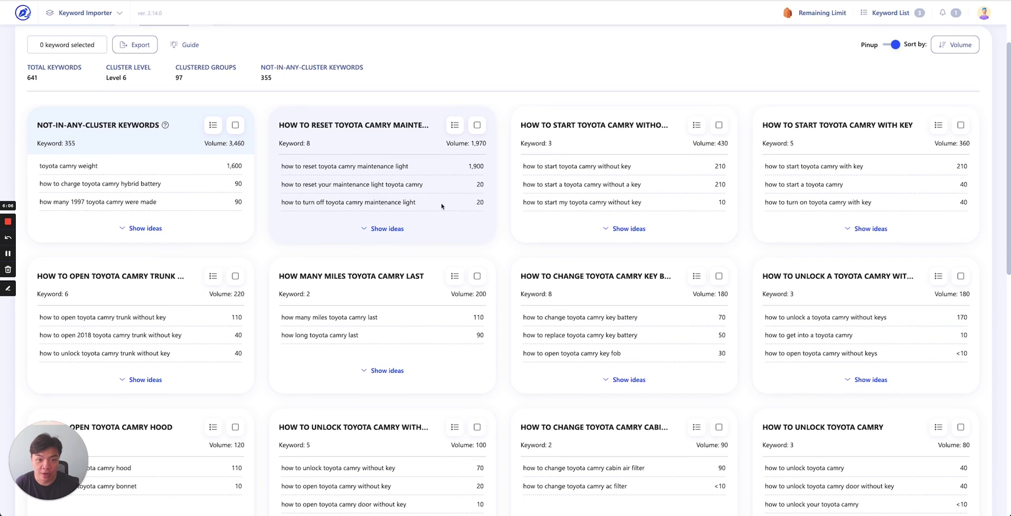
pyautogui.scroll(-3, 442, 206)
pyautogui.scroll(6, 651, 216)
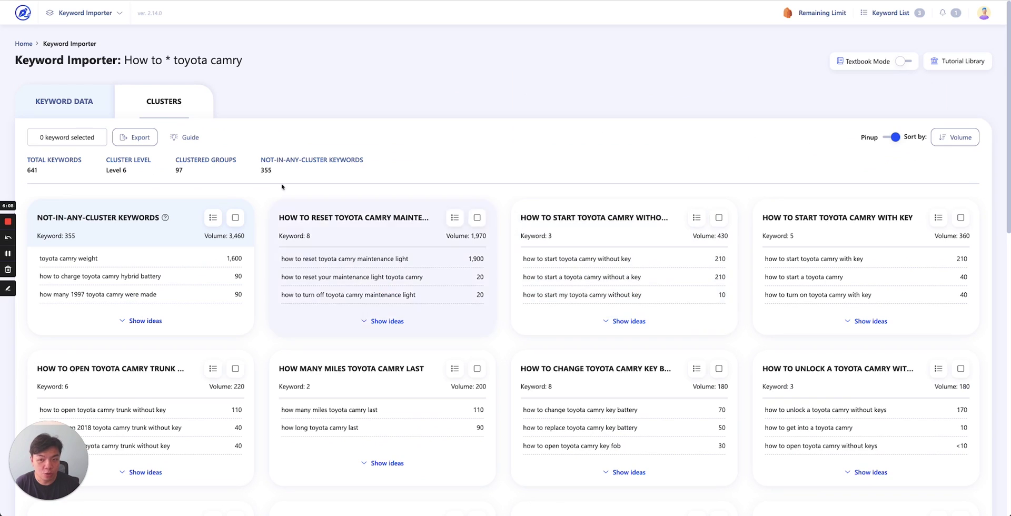
# Check the total search volume in the imported project's keyword data
pyautogui.click(71, 100)
pyautogui.moveTo(725, 179); pyautogui.dragTo(793, 180)
pyautogui.click(775, 180)
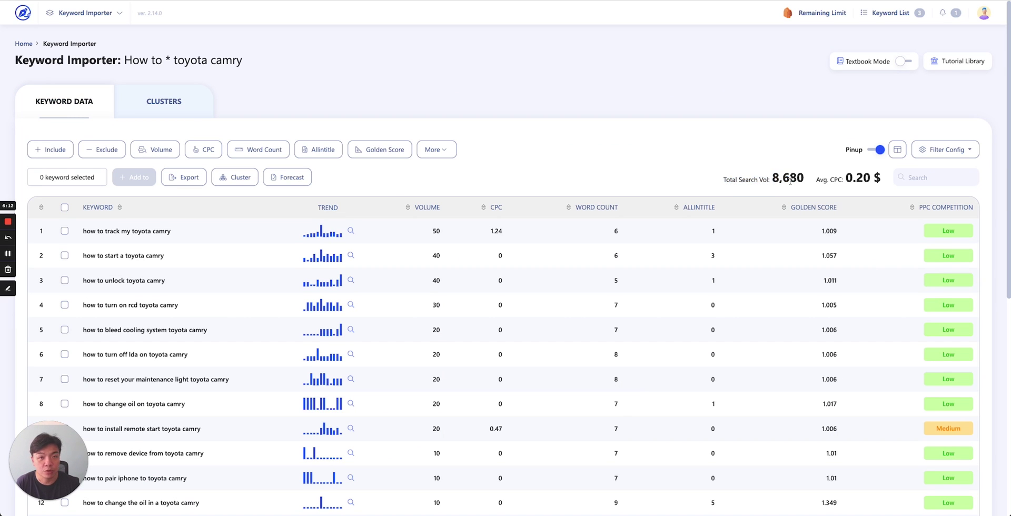
# Reopen the clusters and look through the first page of grouped keywords down to its end
pyautogui.click(153, 104)
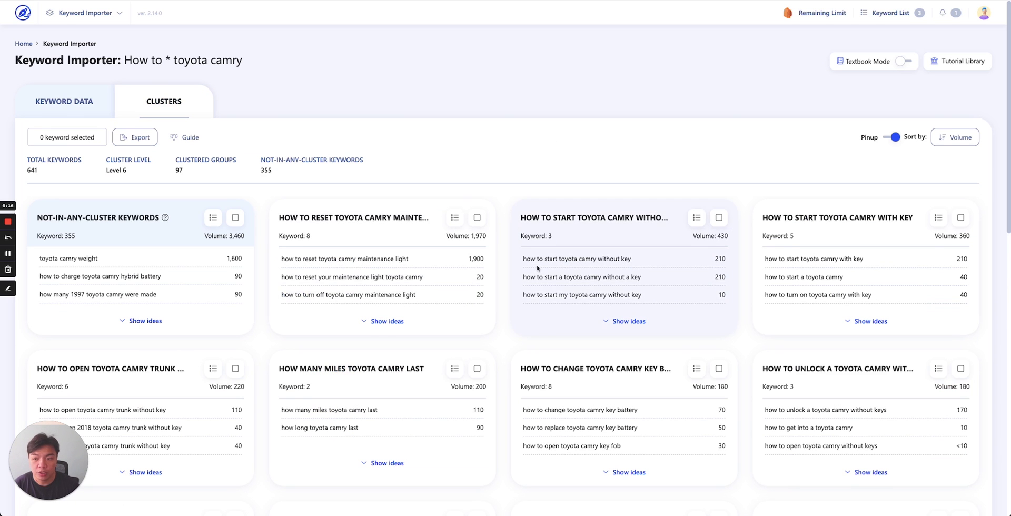
pyautogui.scroll(-12, 537, 268)
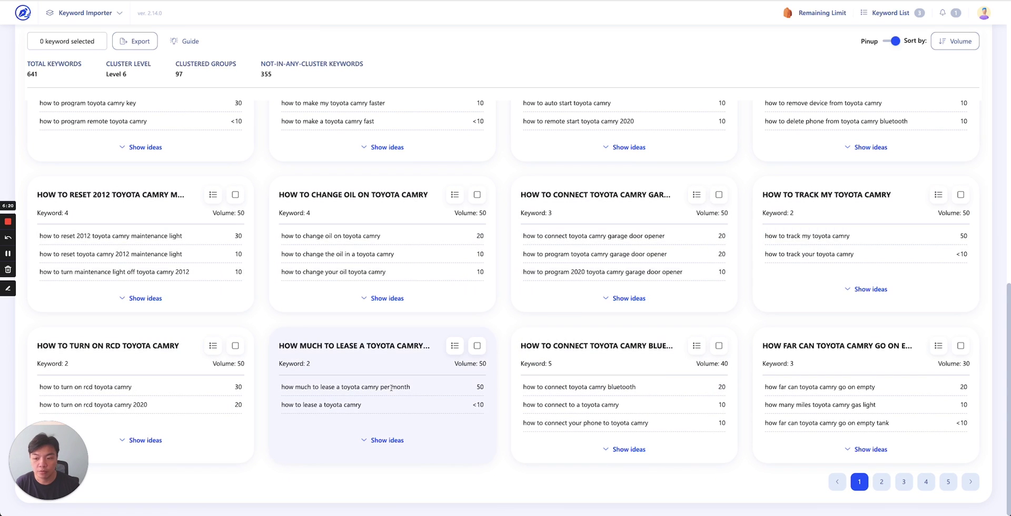
pyautogui.scroll(12, 379, 362)
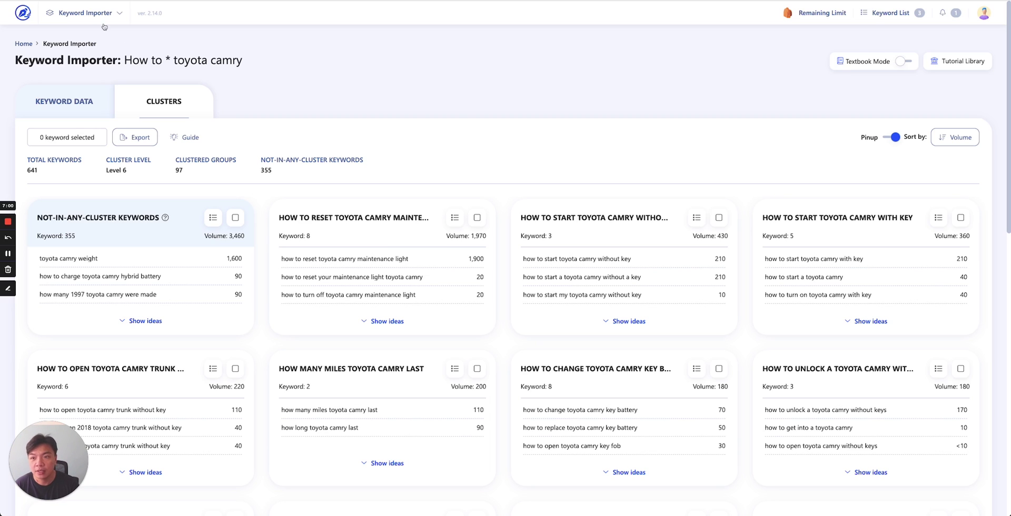
# Return to the Keyword Explorer start page and choose the Wildcard search mode
pyautogui.hotkey('alt', 'Left')
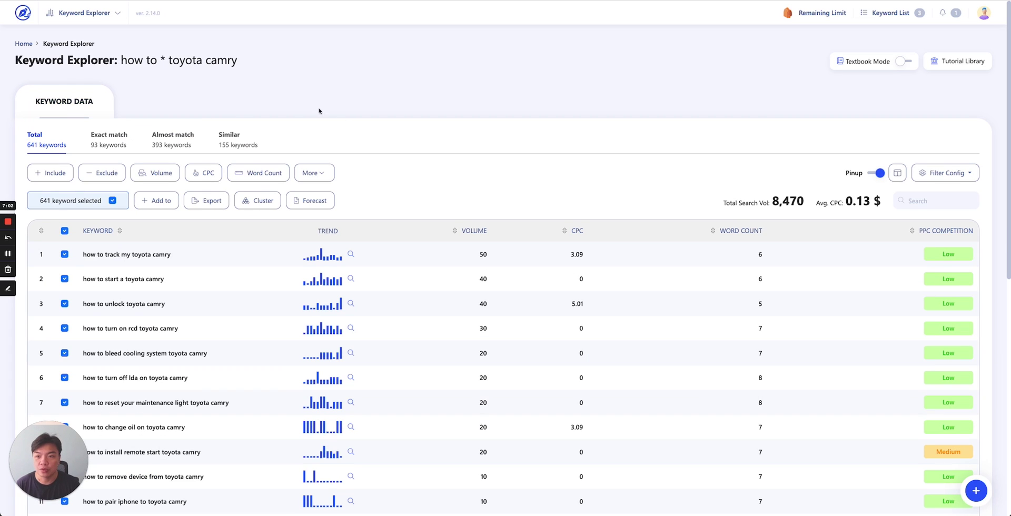
pyautogui.click(68, 19)
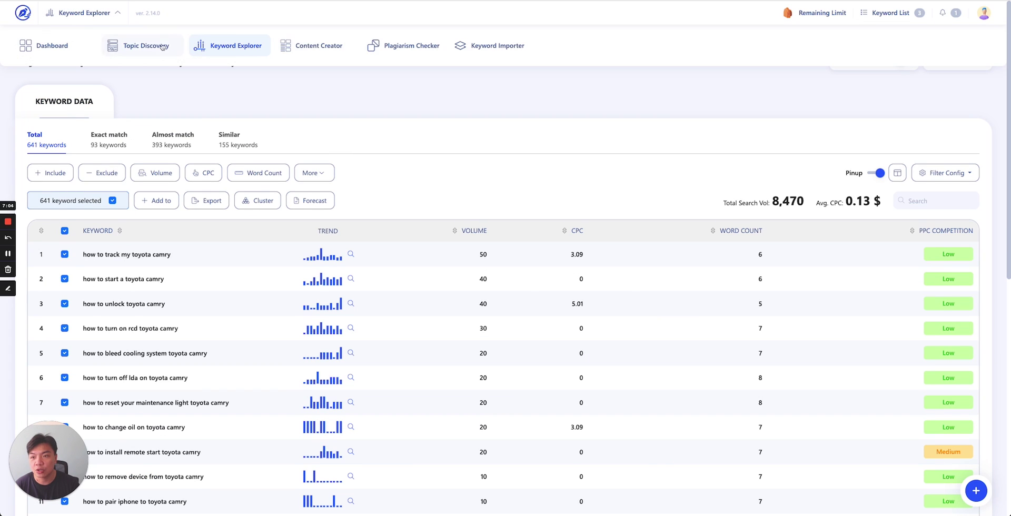
pyautogui.click(219, 47)
pyautogui.click(403, 162)
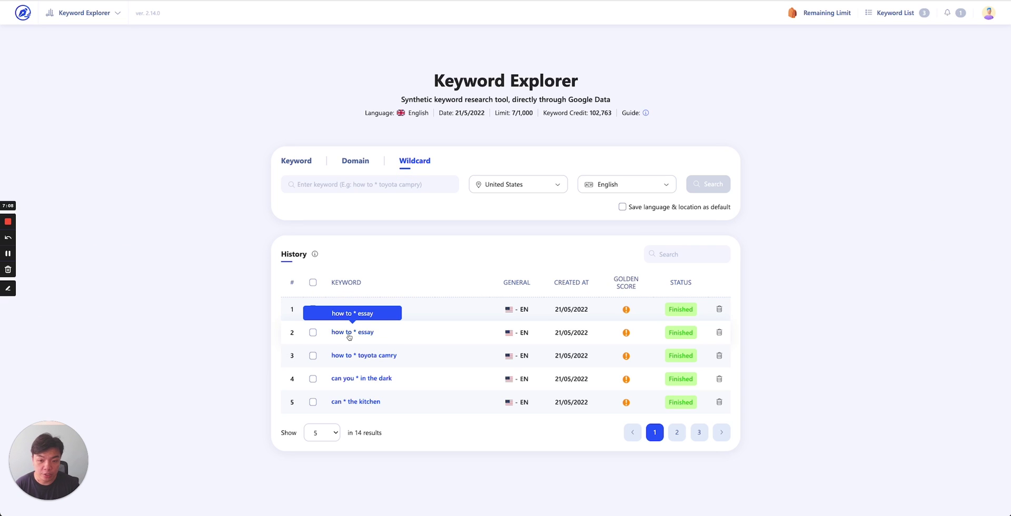
# Run a Wildcard search for "how to * essay"
pyautogui.click(363, 184)
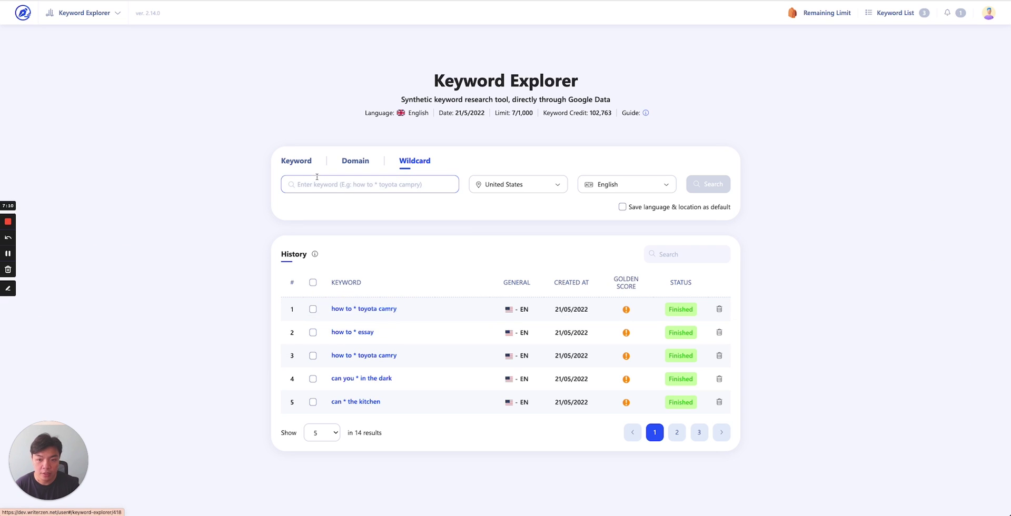
pyautogui.write('how to')
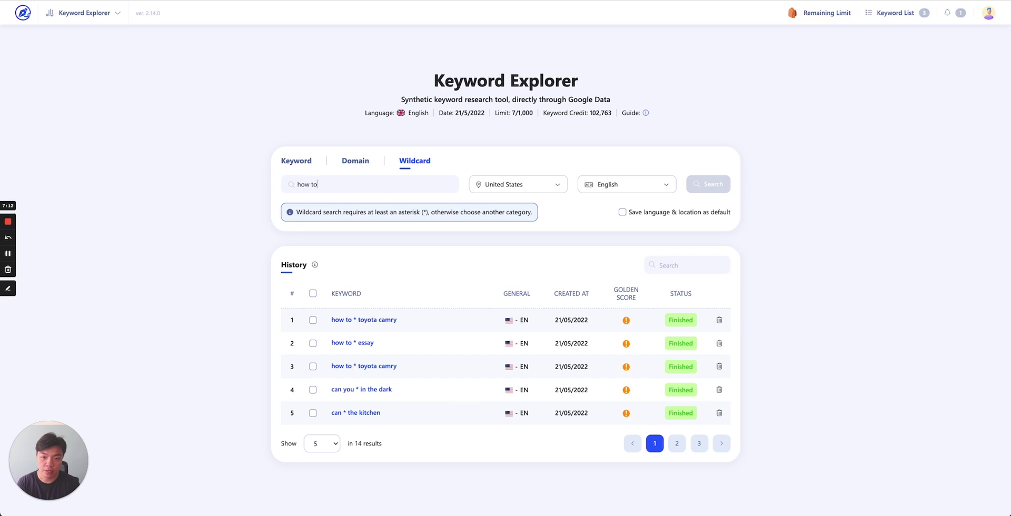
pyautogui.write(' *')
pyautogui.press('BackSpace')
pyautogui.press('BackSpace')
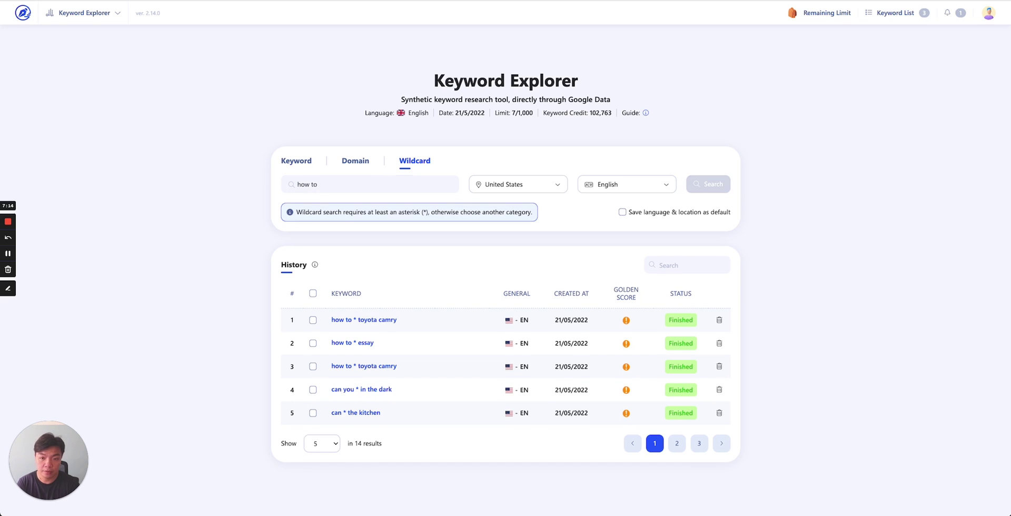
pyautogui.write('* essay')
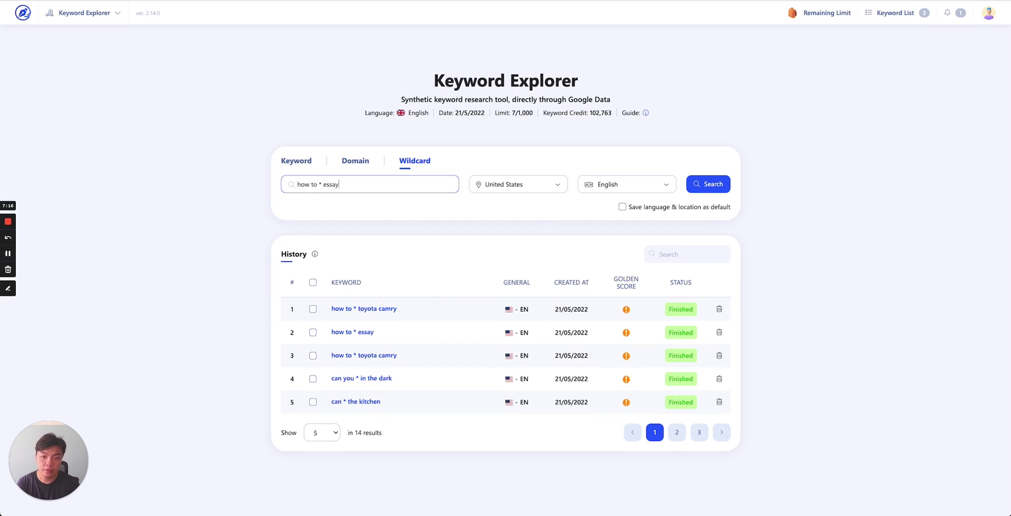
pyautogui.click(708, 185)
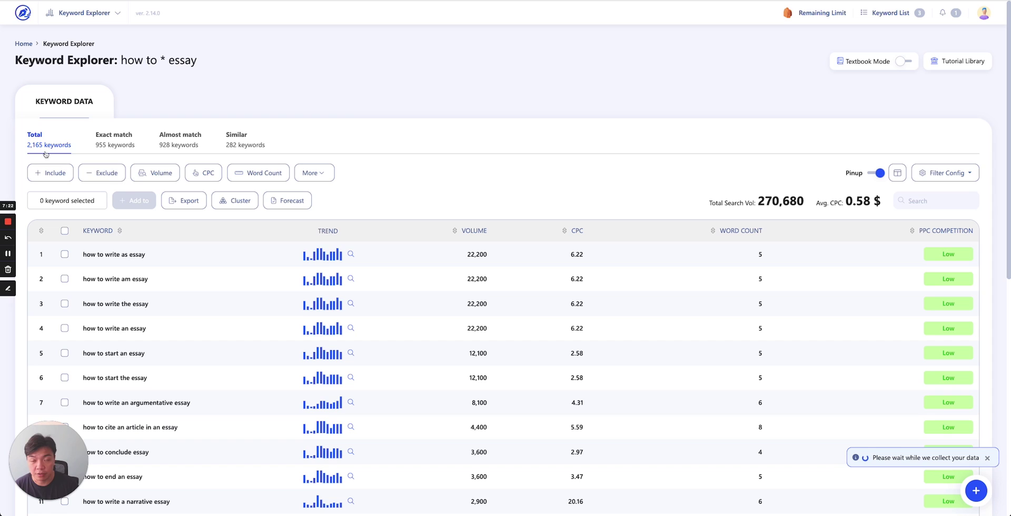
# Compare the Exact match and Almost match keywords for the essay phrase, ending on the Exact match group
pyautogui.click(120, 150)
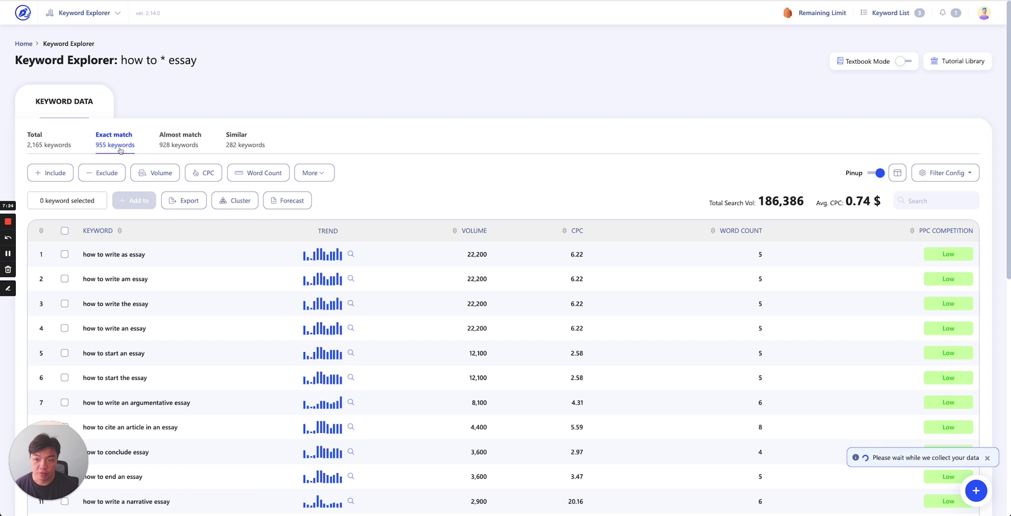
pyautogui.click(172, 150)
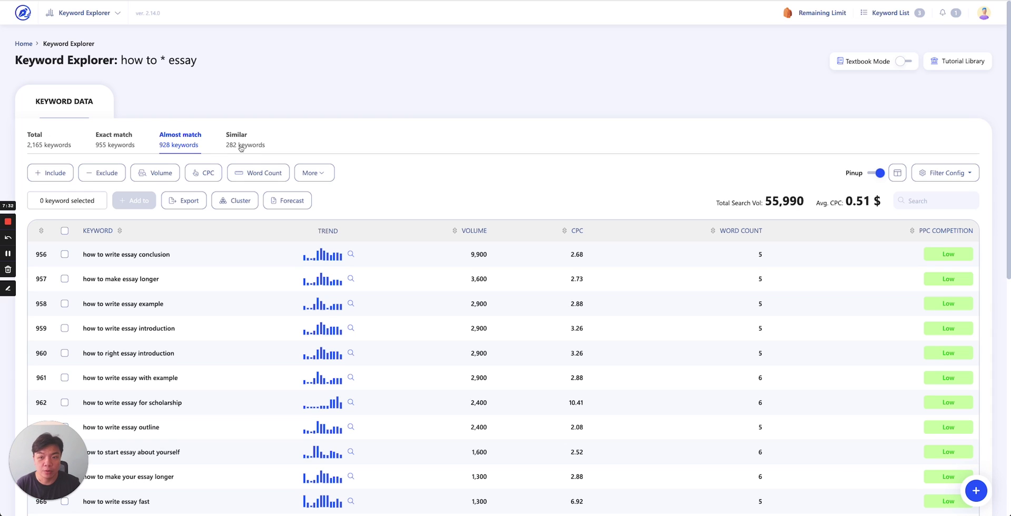
pyautogui.click(130, 149)
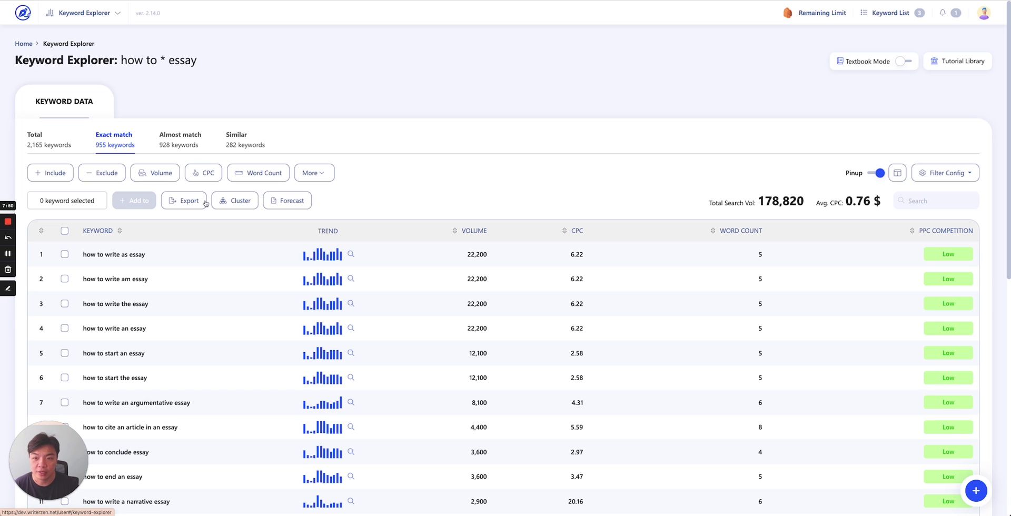
pyautogui.click(282, 202)
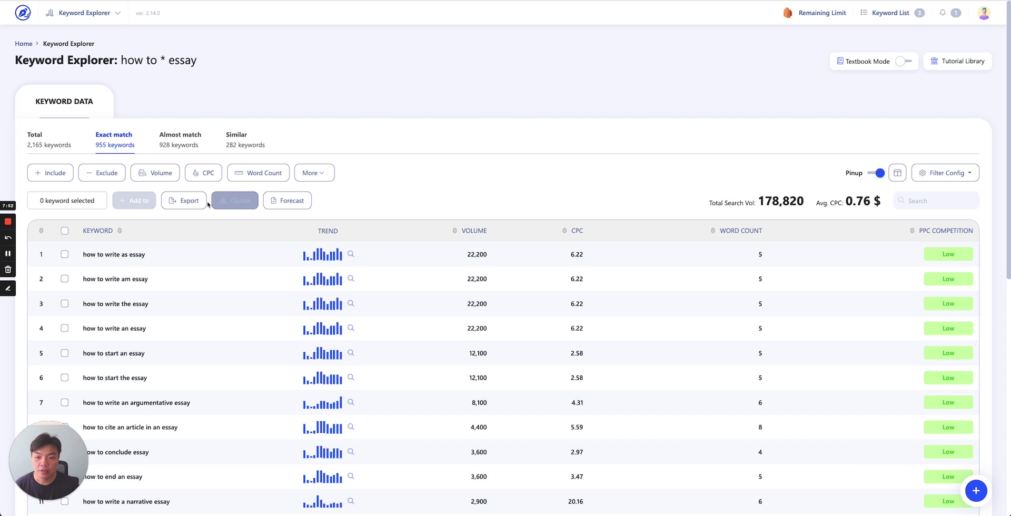
pyautogui.click(237, 201)
pyautogui.click(234, 246)
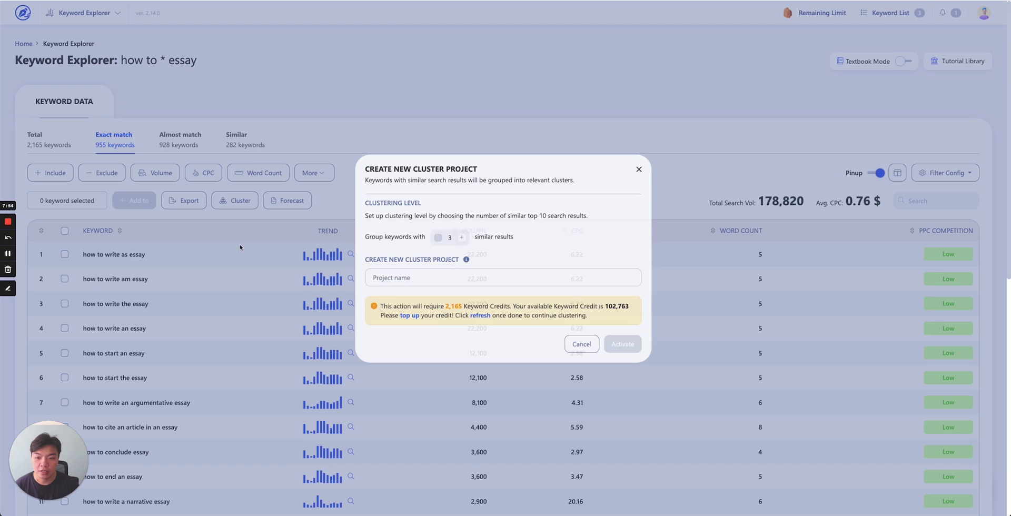
pyautogui.click(638, 170)
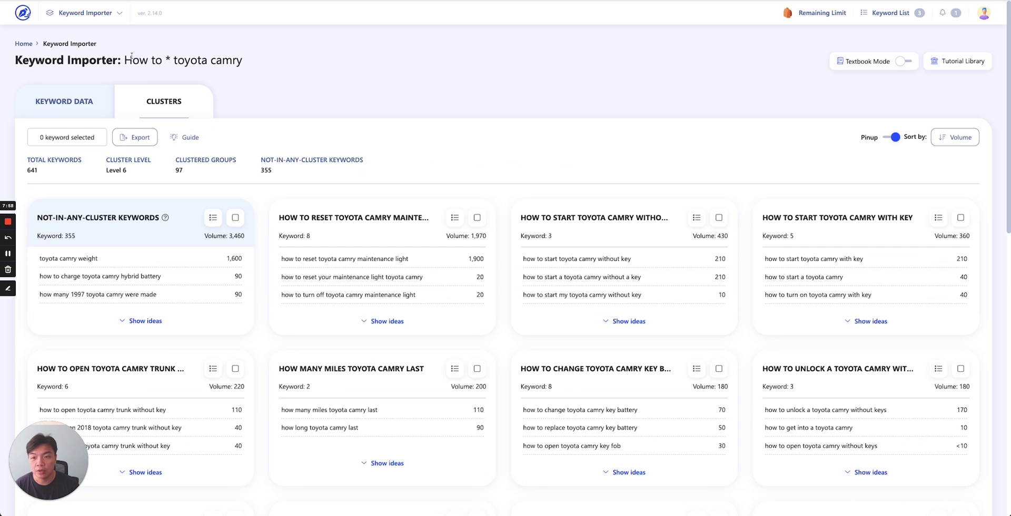
# Return to the Keyword Importer project history and open the clusters of the "how to * essay" project
pyautogui.click(85, 13)
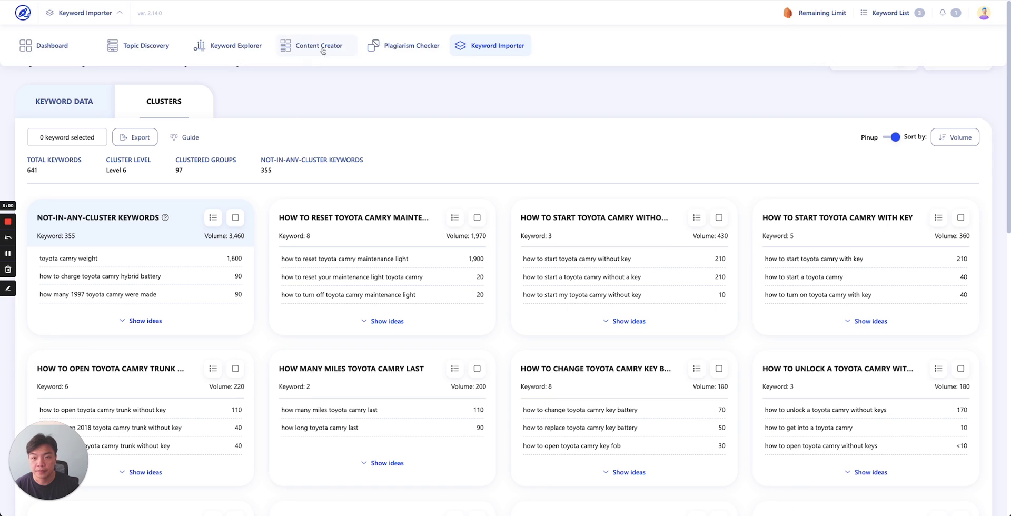
pyautogui.click(476, 45)
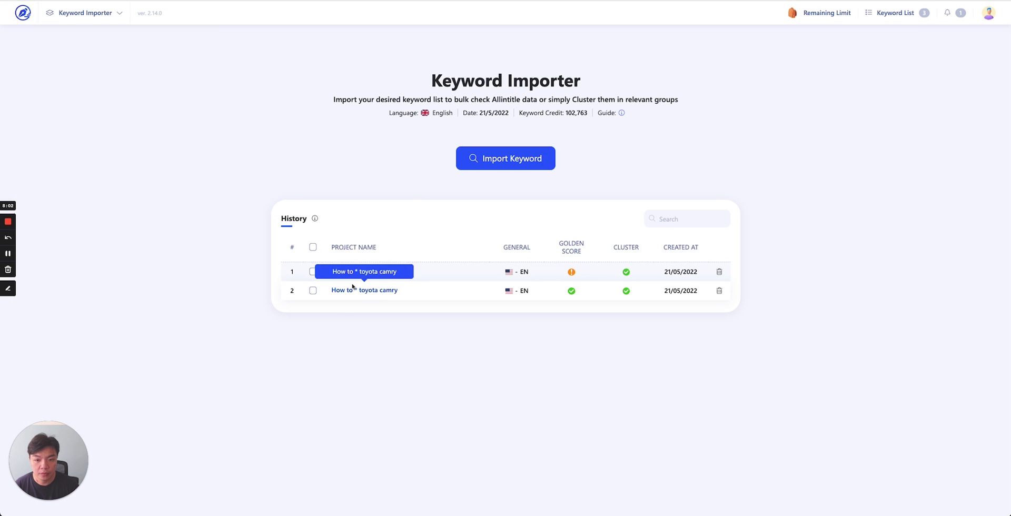
pyautogui.click(358, 275)
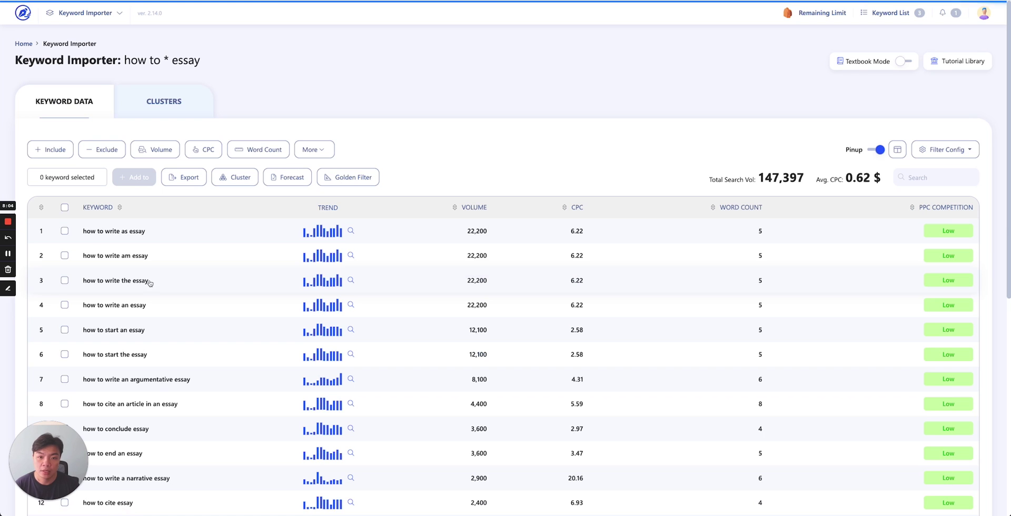
pyautogui.click(150, 102)
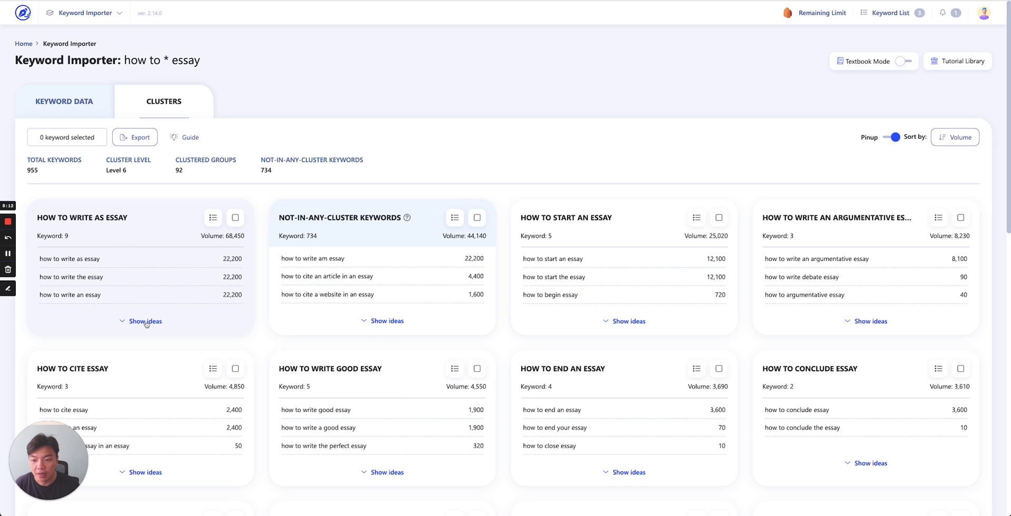
# Examine how the essay keywords are grouped, from the "how to write as essay" cluster to the end of the first page
pyautogui.scroll(-1, 148, 323)
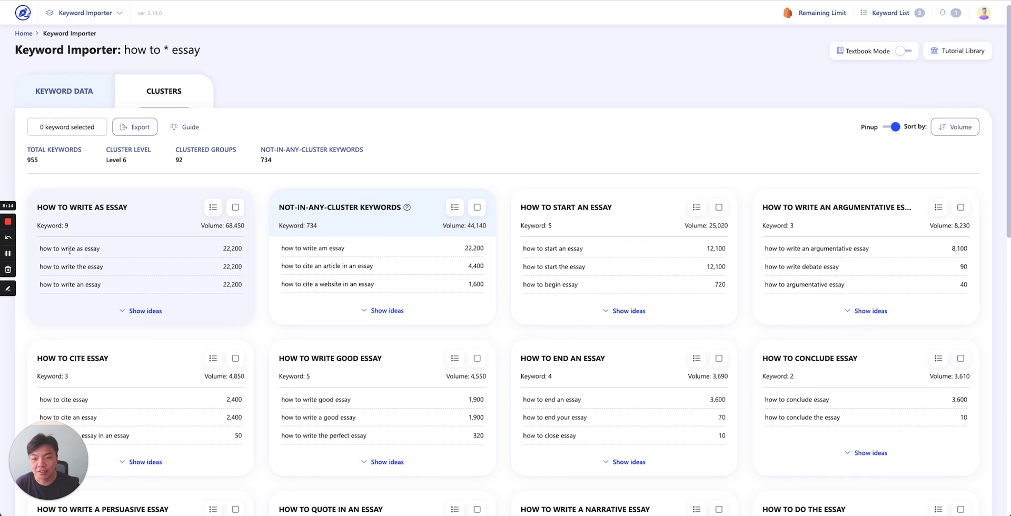
pyautogui.moveTo(79, 248); pyautogui.dragTo(92, 248)
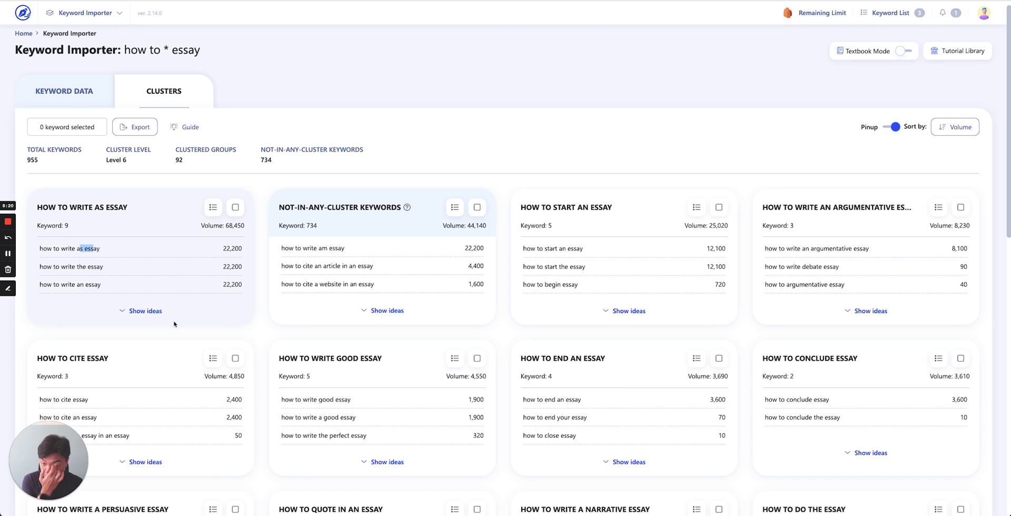
pyautogui.scroll(-1, 573, 207)
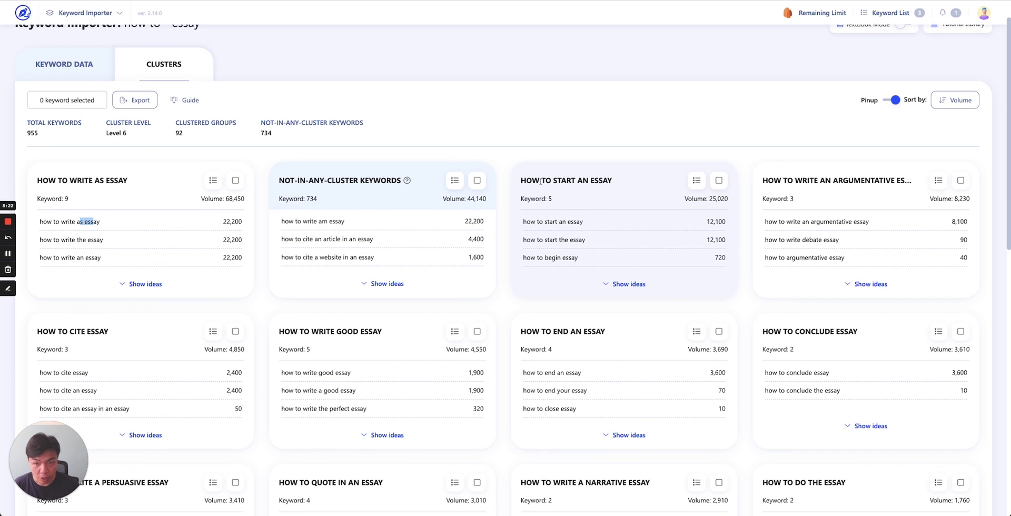
pyautogui.scroll(-3, 790, 216)
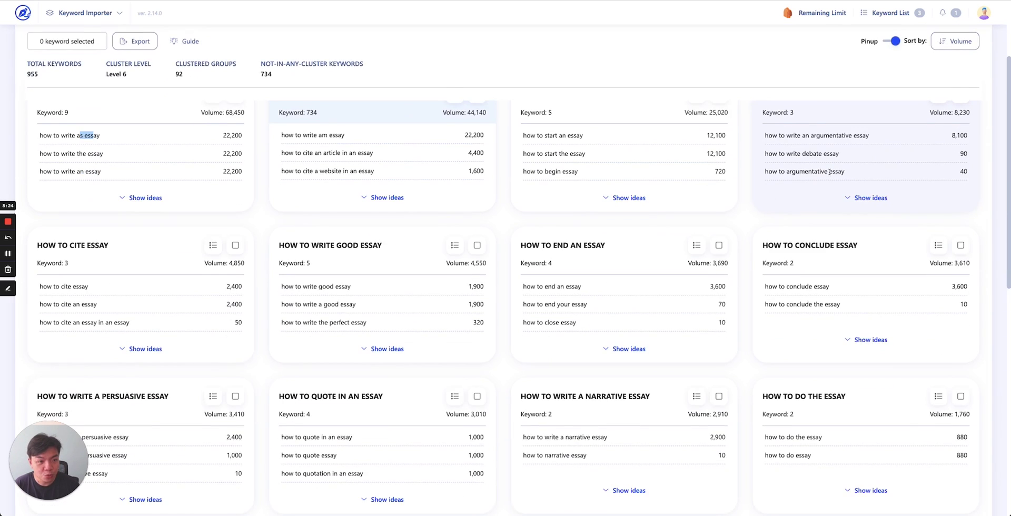
pyautogui.scroll(4, 824, 220)
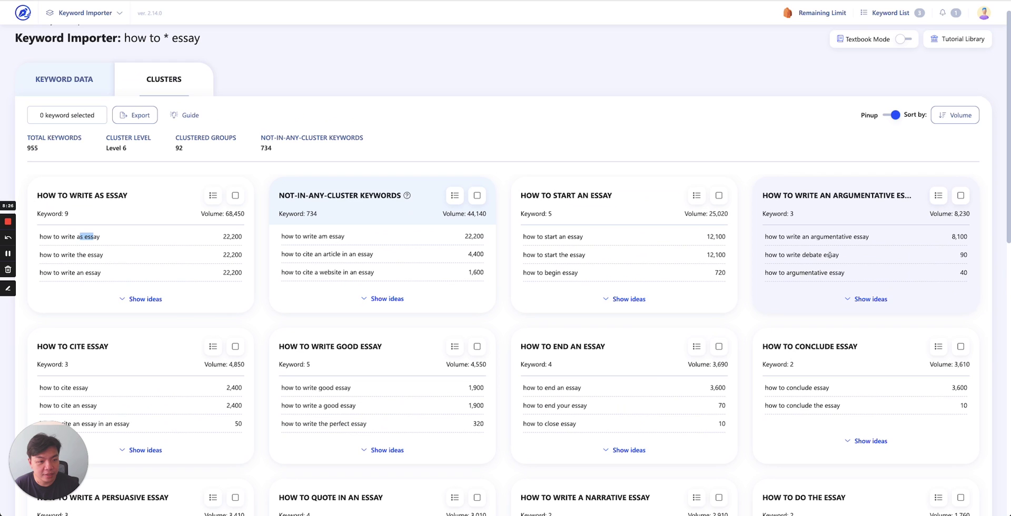
pyautogui.scroll(-8, 826, 279)
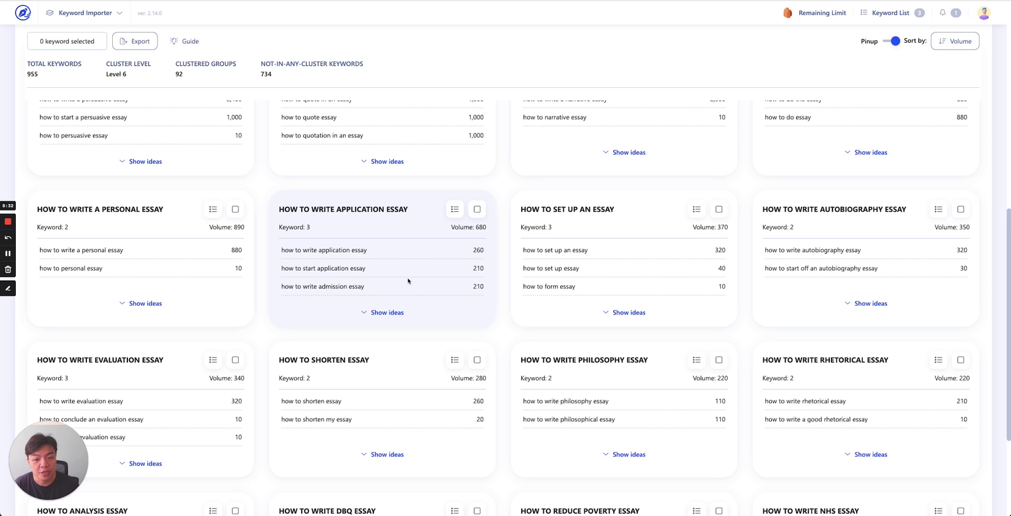
pyautogui.scroll(-2, 408, 281)
pyautogui.scroll(-2, 356, 330)
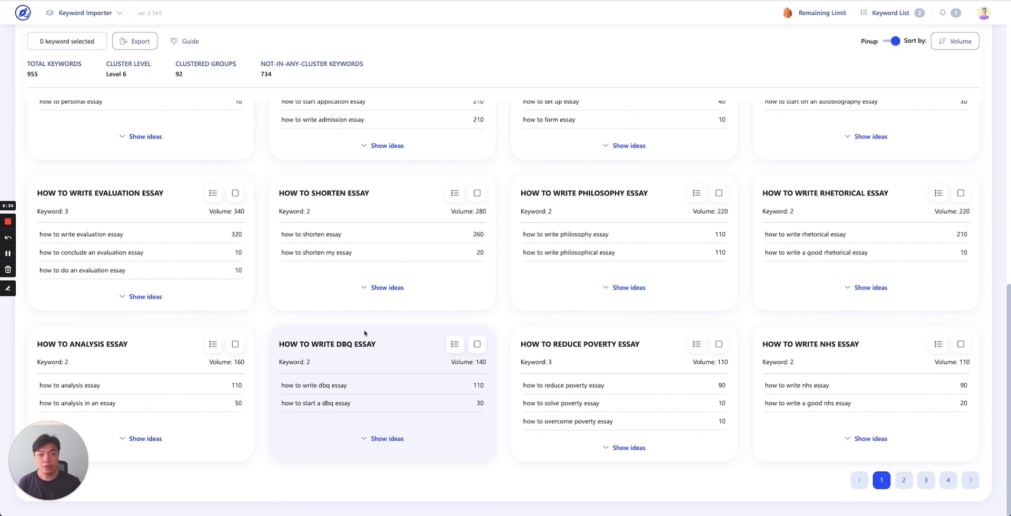